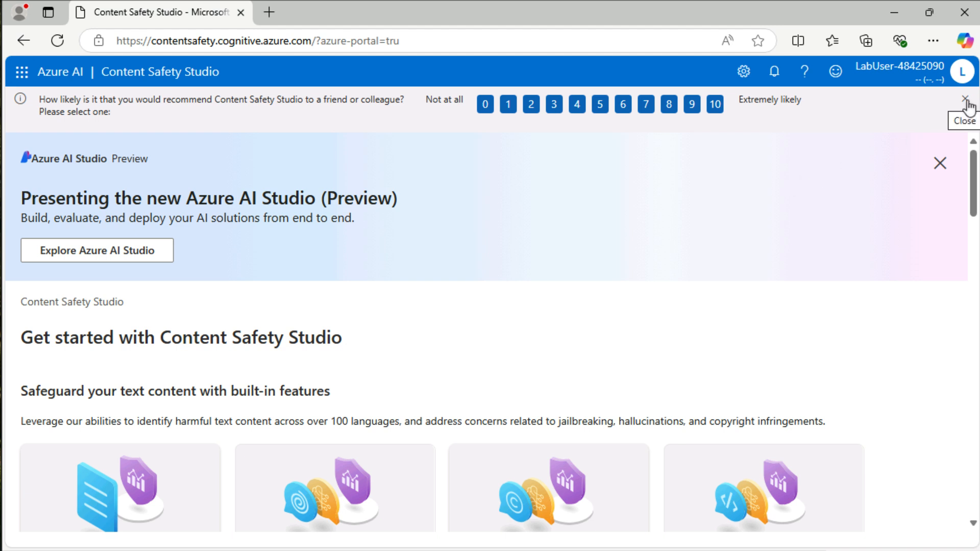
- Dismiss the feedback survey and the Azure AI Studio banner, and look over the list of other Azure AI studios
{"action": "left_click", "coordinate": [965, 99]}
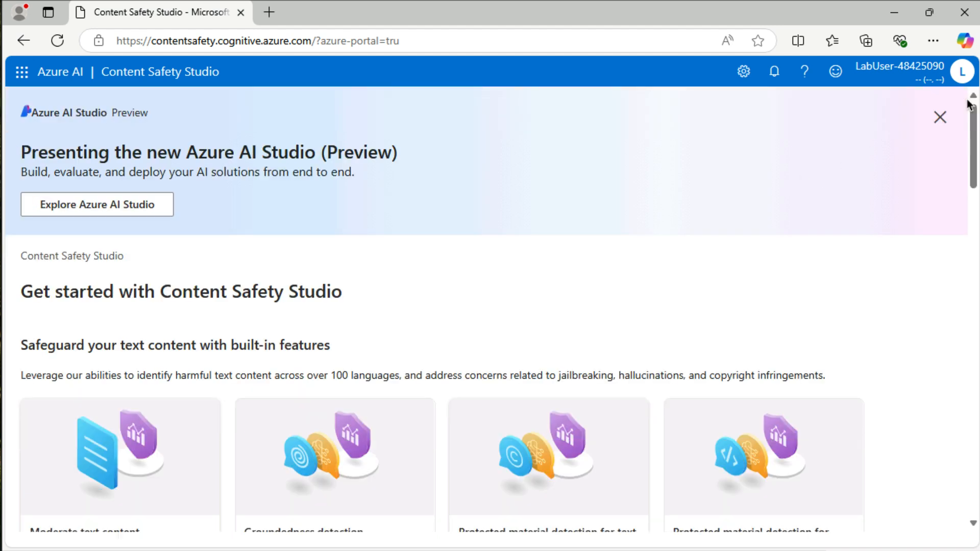
{"action": "left_click", "coordinate": [940, 123]}
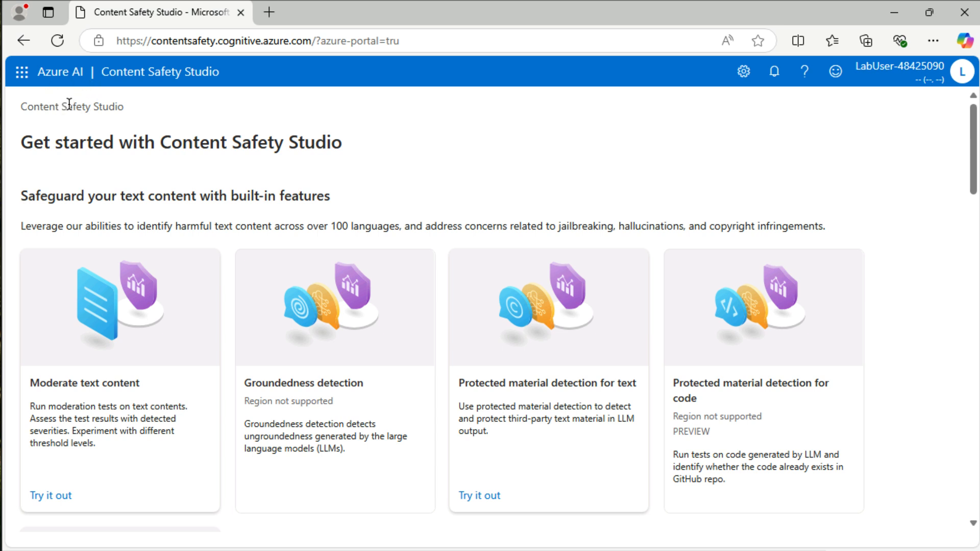
{"action": "left_click", "coordinate": [23, 73]}
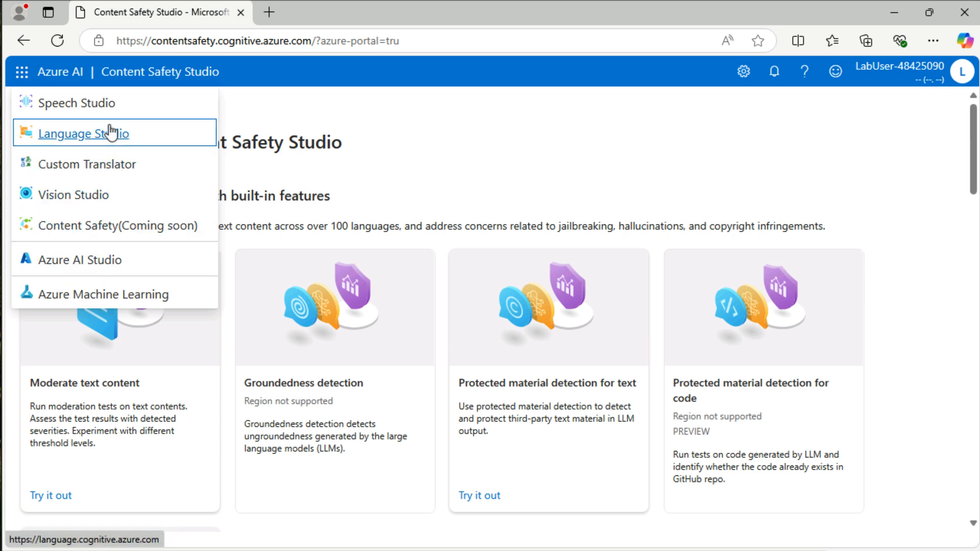
{"action": "left_click", "coordinate": [23, 76]}
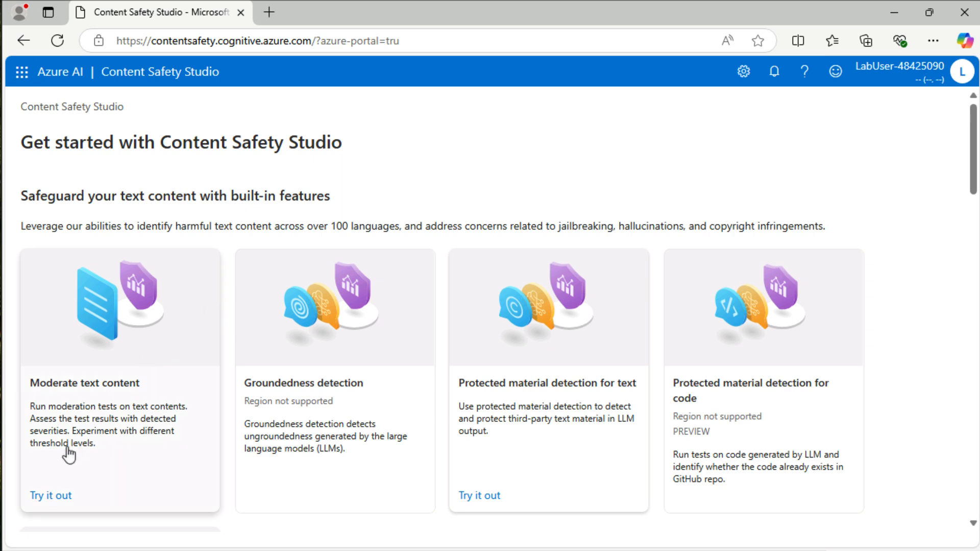
- Open the Moderate text content tool and examine its samples, category thresholds, test and results sections
{"action": "left_click", "coordinate": [60, 497]}
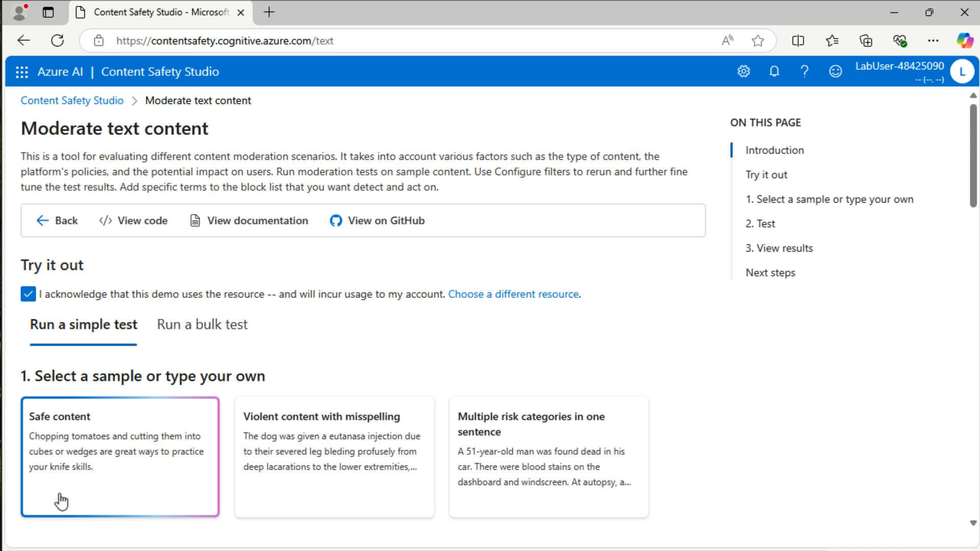
{"action": "scroll", "coordinate": [60, 498], "scroll_direction": "down", "scroll_amount": 10}
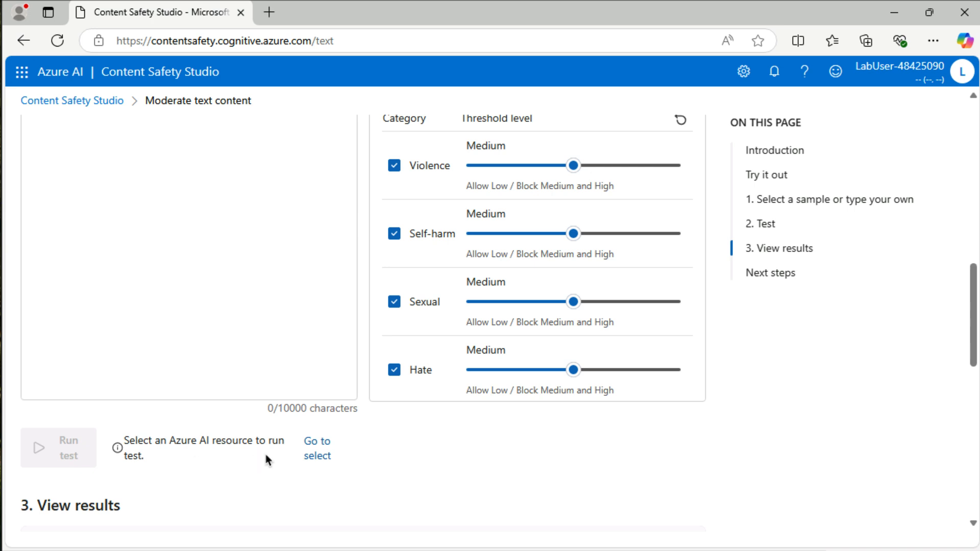
{"action": "scroll", "coordinate": [186, 436], "scroll_direction": "up", "scroll_amount": 2}
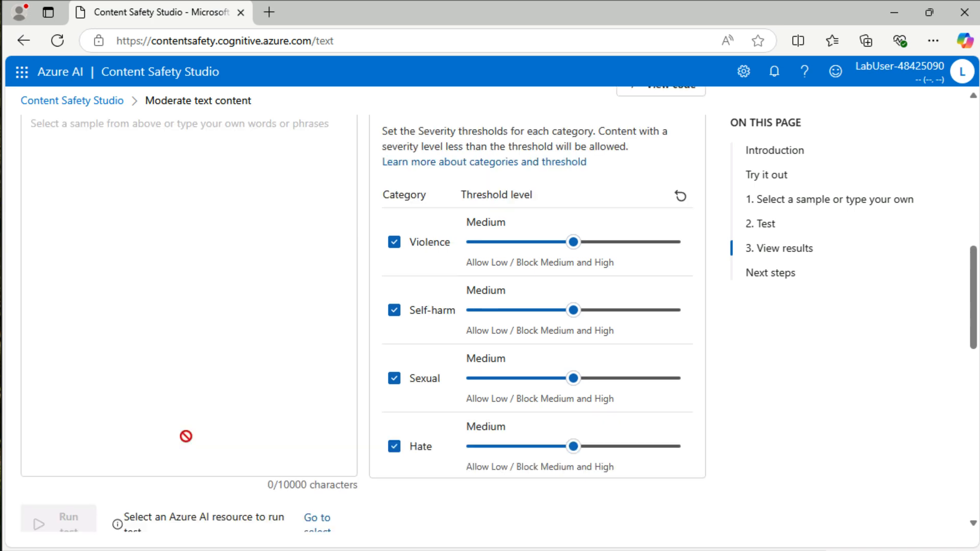
{"action": "scroll", "coordinate": [186, 437], "scroll_direction": "up", "scroll_amount": 6}
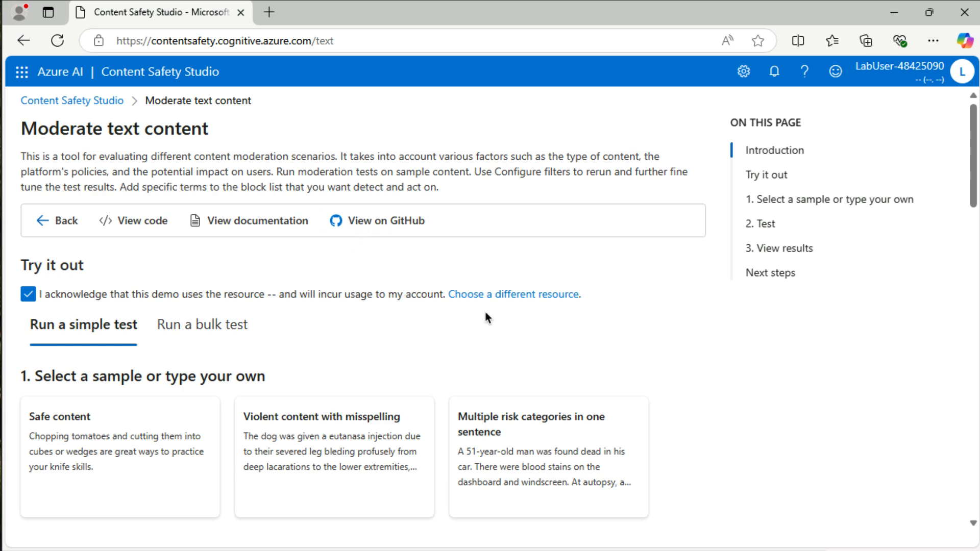
{"action": "scroll", "coordinate": [301, 370], "scroll_direction": "down", "scroll_amount": 10}
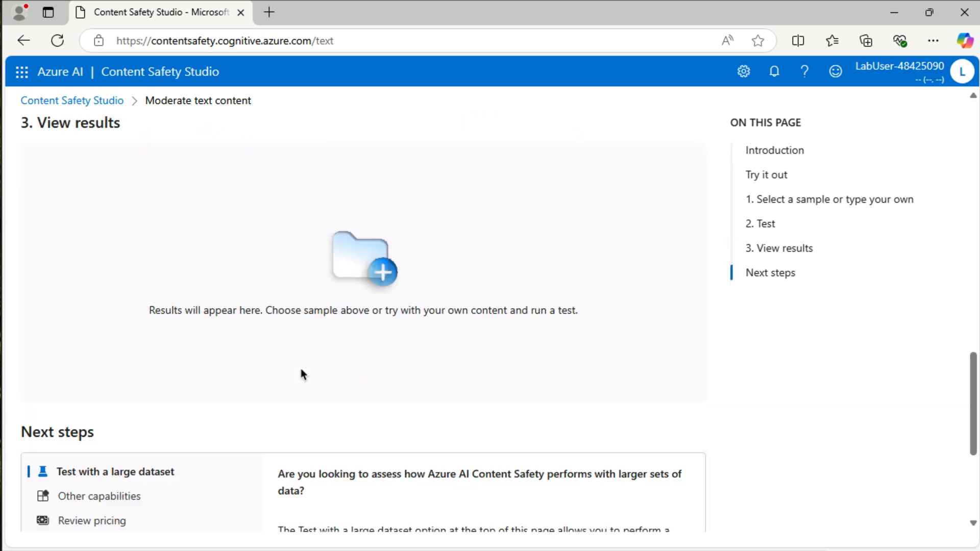
{"action": "scroll", "coordinate": [302, 375], "scroll_direction": "down", "scroll_amount": 4}
{"action": "scroll", "coordinate": [301, 374], "scroll_direction": "up", "scroll_amount": 9}
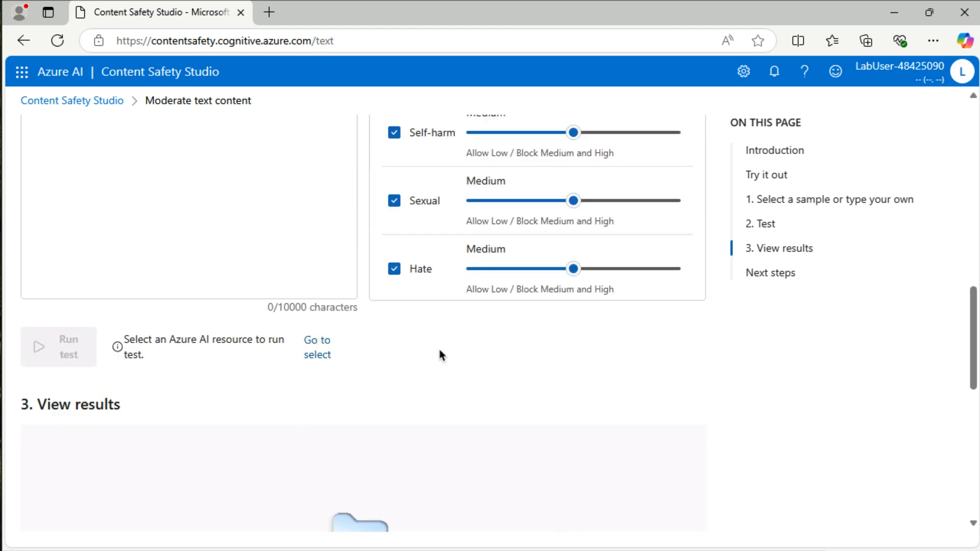
{"action": "scroll", "coordinate": [440, 354], "scroll_direction": "up", "scroll_amount": 10}
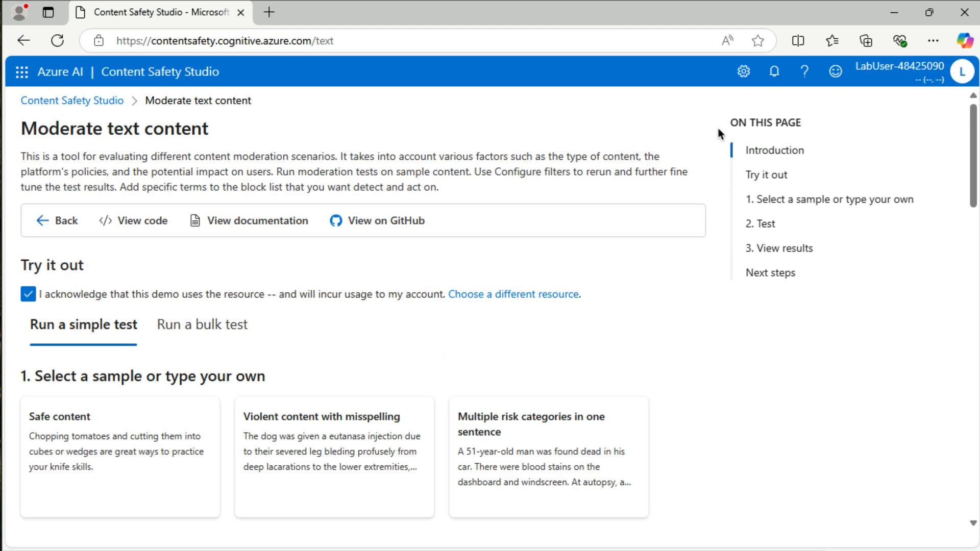
- Start creating a new Content Safety resource from the studio's resource settings and assign it to ResourceGroup1
{"action": "left_click", "coordinate": [744, 72]}
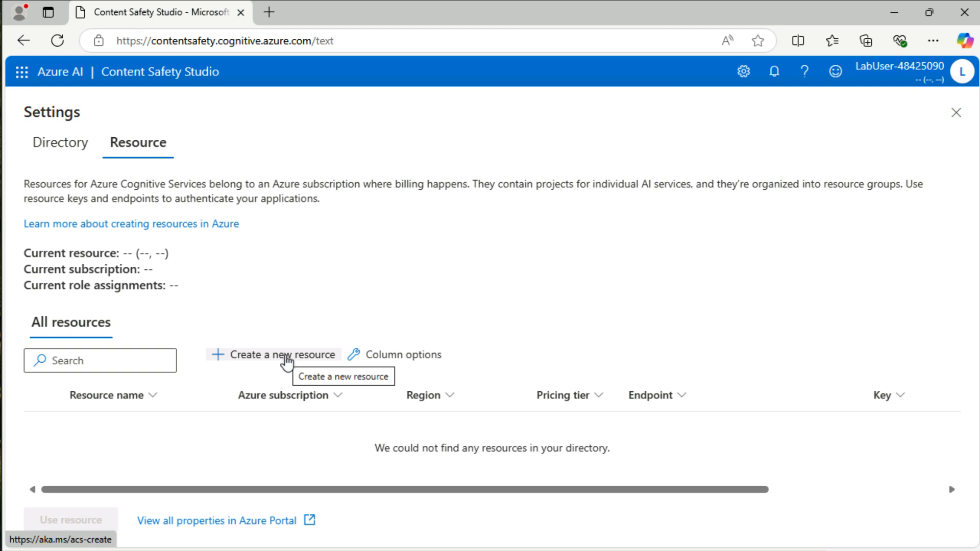
{"action": "left_click", "coordinate": [255, 361]}
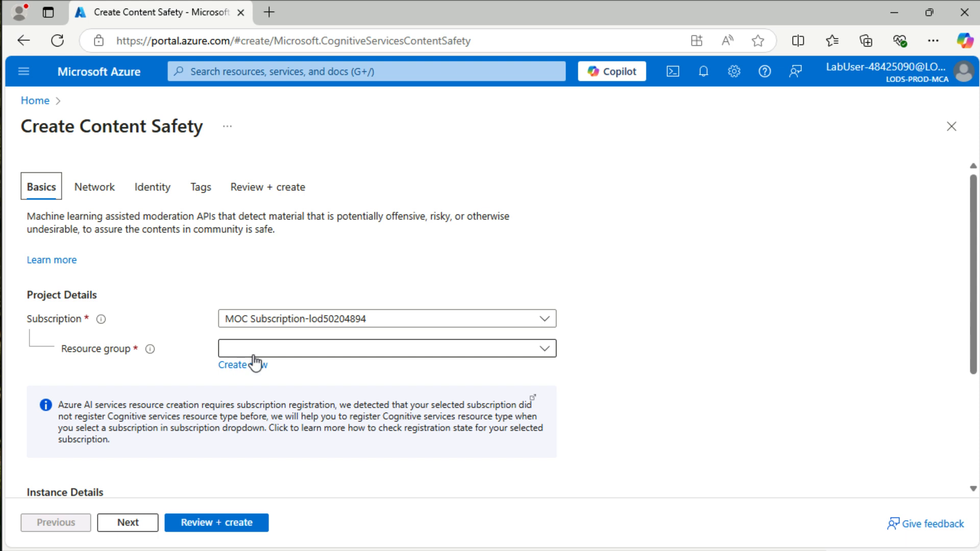
{"action": "left_click", "coordinate": [255, 356]}
{"action": "left_click", "coordinate": [262, 401]}
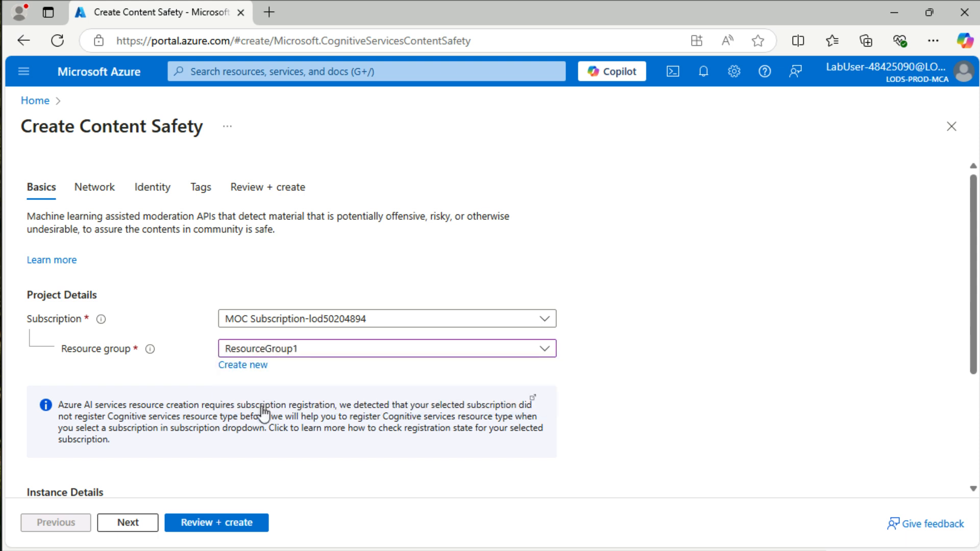
- Set the new resource's region to East US 2 and its name to deepdives-eu-cs
{"action": "scroll", "coordinate": [263, 411], "scroll_direction": "down", "scroll_amount": 3}
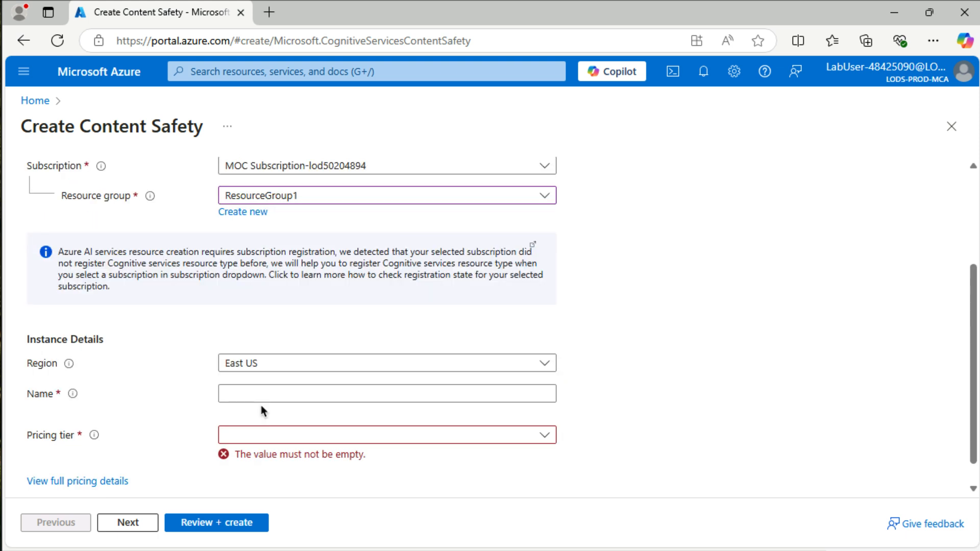
{"action": "left_click", "coordinate": [282, 374]}
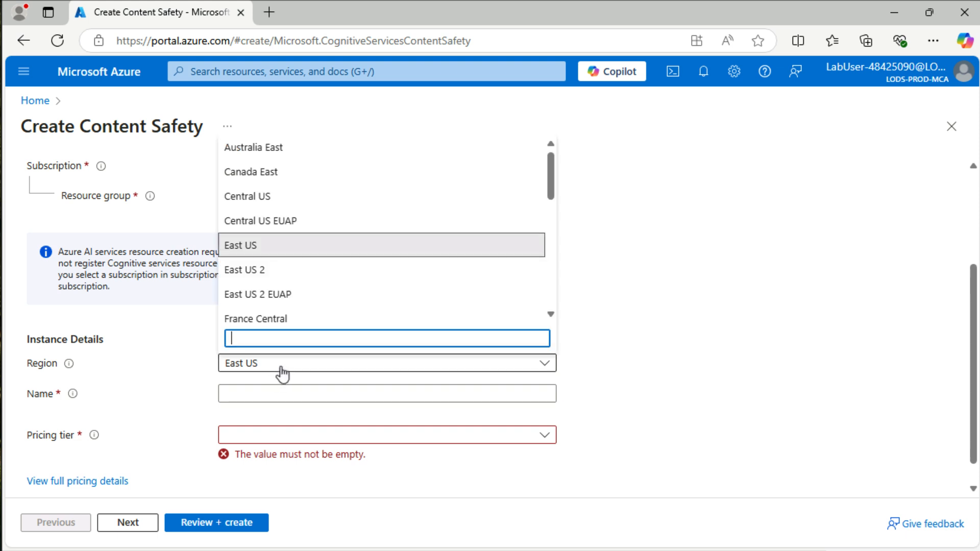
{"action": "left_click", "coordinate": [273, 275]}
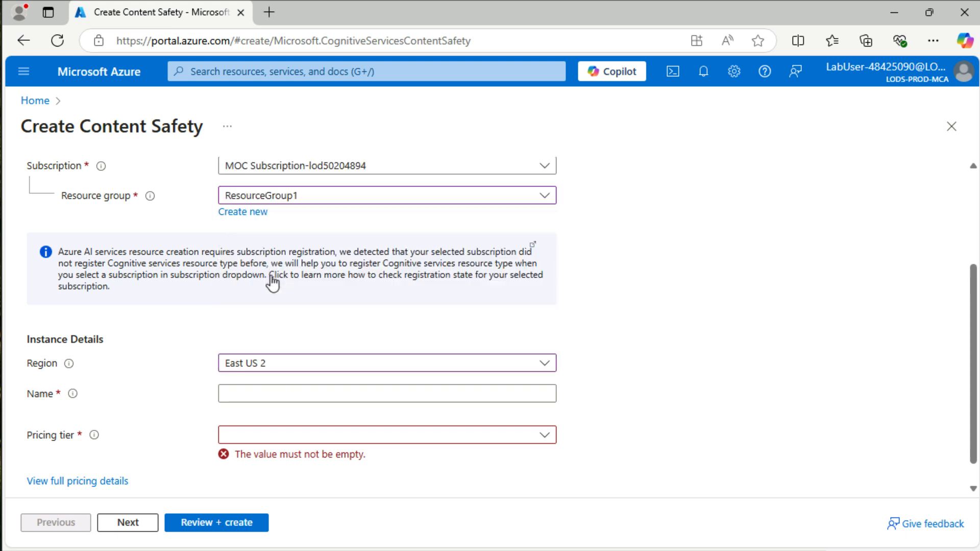
{"action": "left_click", "coordinate": [284, 388]}
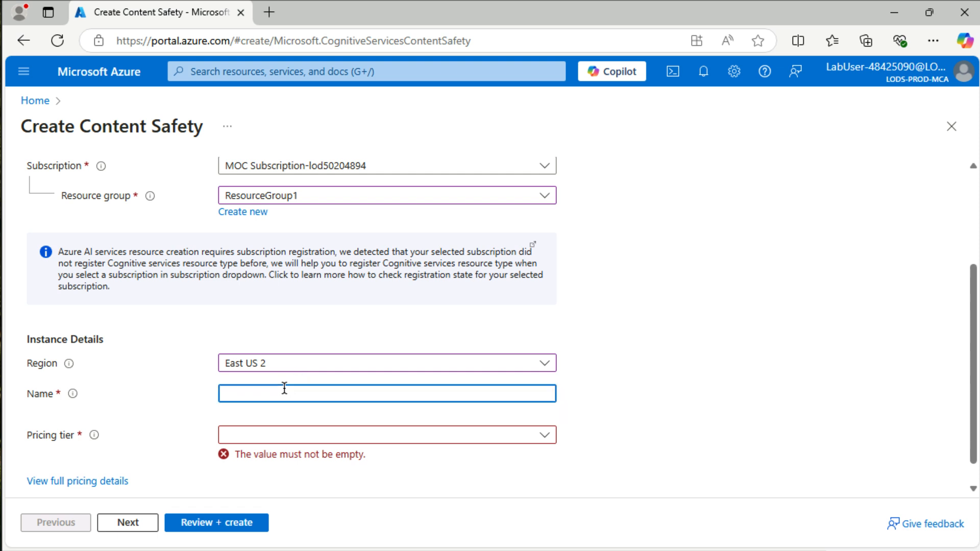
{"action": "type", "text": "deepdives-eu-cs"}
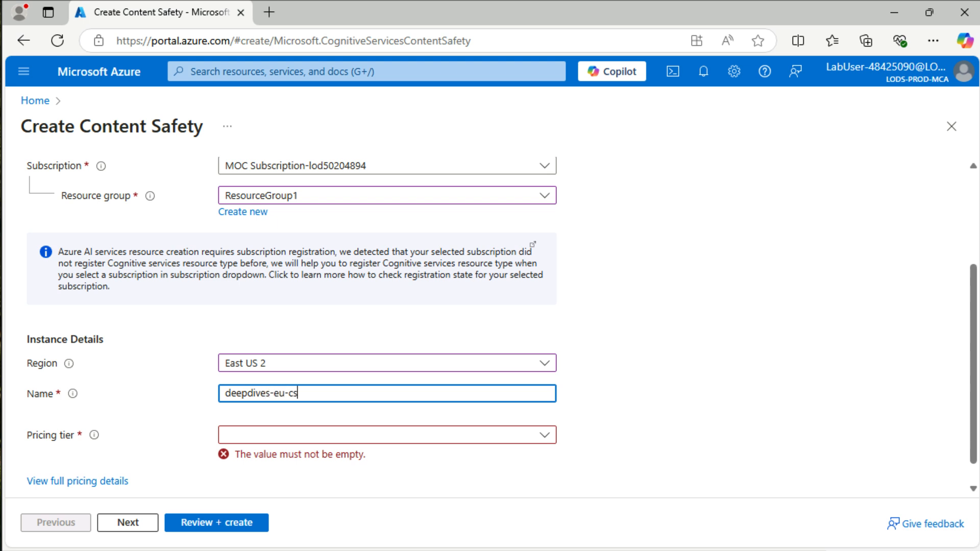
- Choose the Free F0 pricing tier, then review and create the Content Safety resource
{"action": "left_click", "coordinate": [246, 440]}
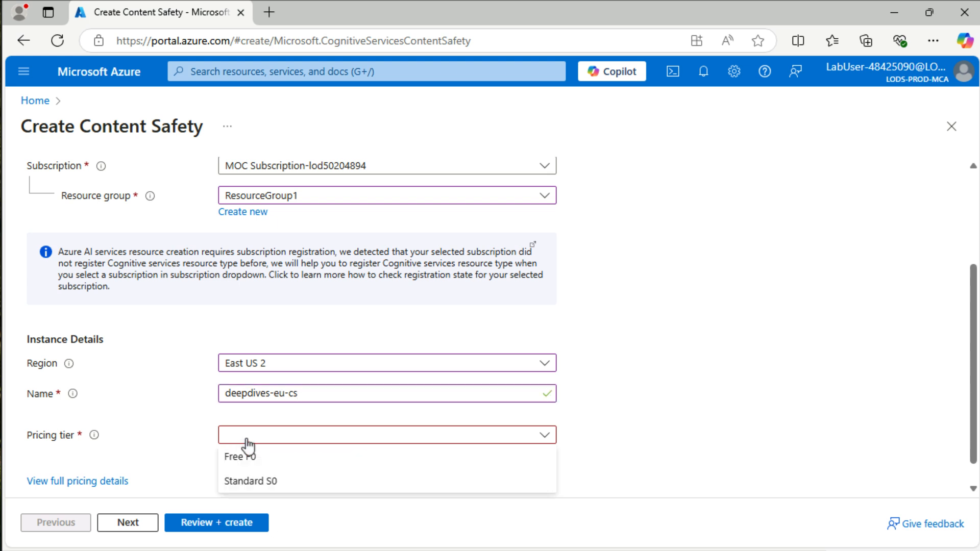
{"action": "left_click", "coordinate": [255, 461]}
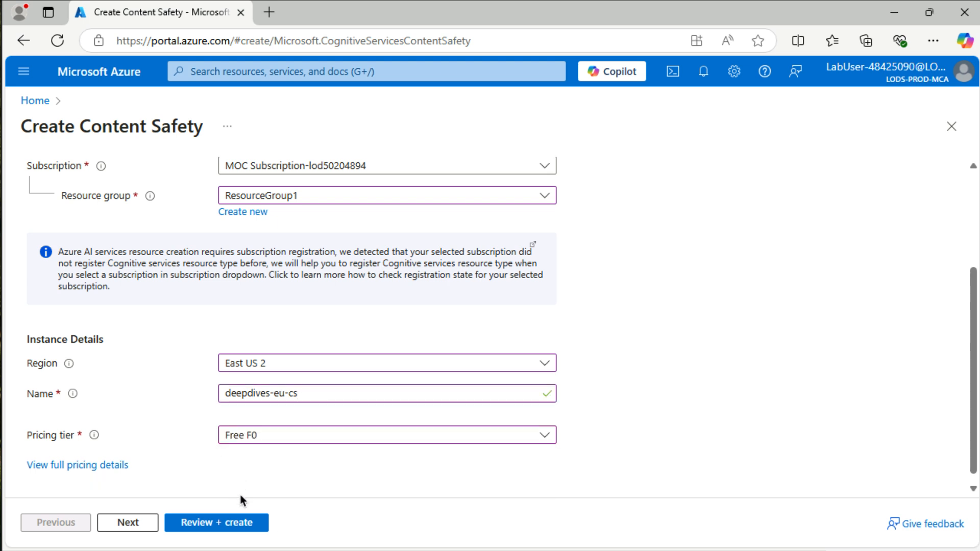
{"action": "left_click", "coordinate": [228, 524]}
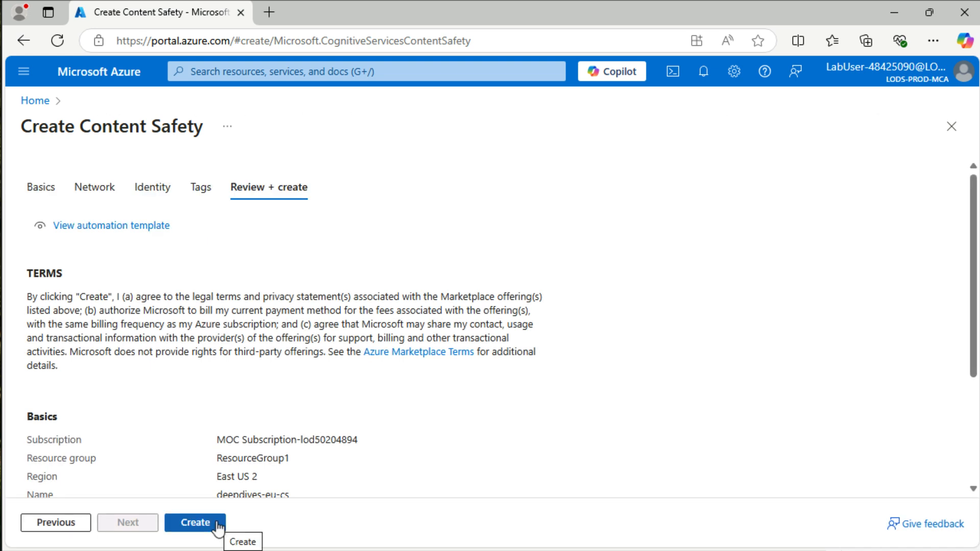
{"action": "left_click", "coordinate": [218, 526]}
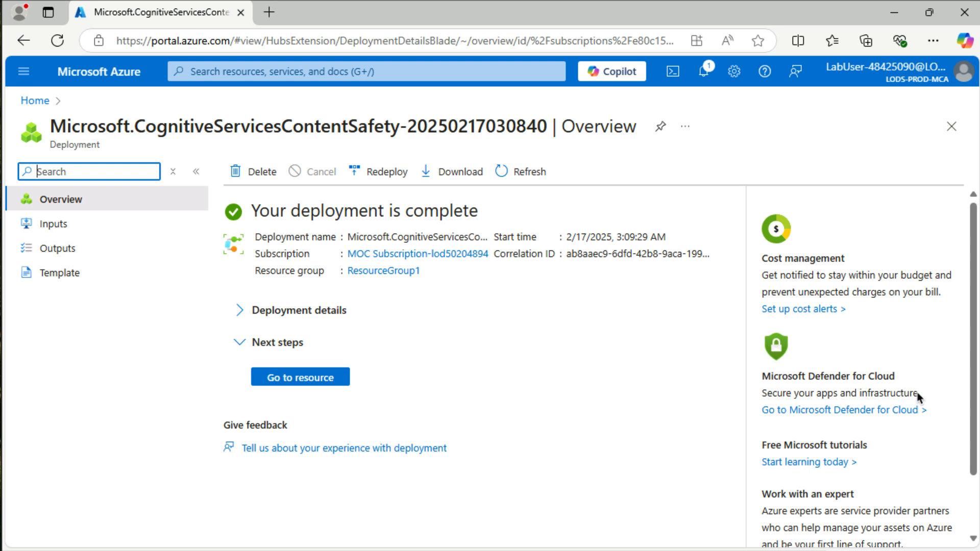
- Return to the Content Safety Studio text moderation page and make deepdives-eu-cs the resource in use
{"action": "right_click", "coordinate": [27, 46]}
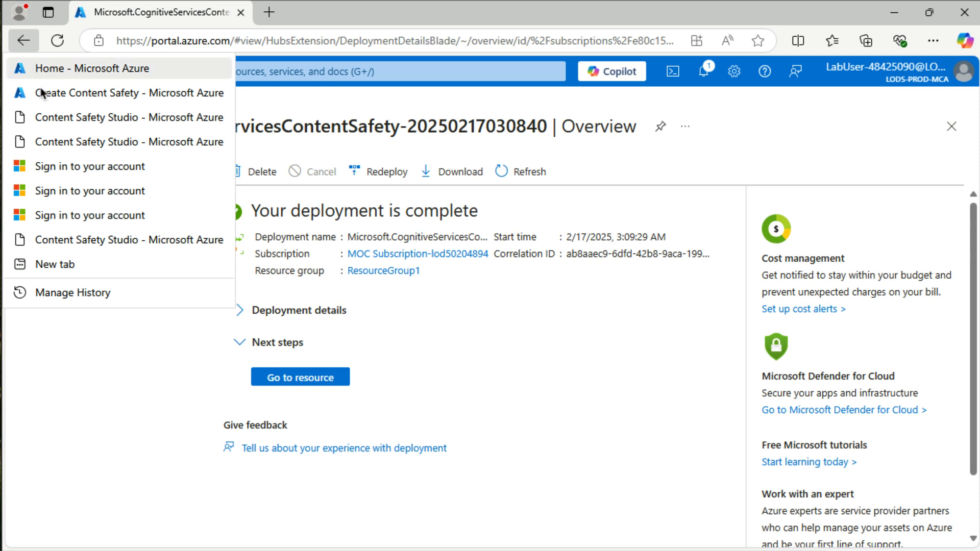
{"action": "left_click", "coordinate": [53, 118]}
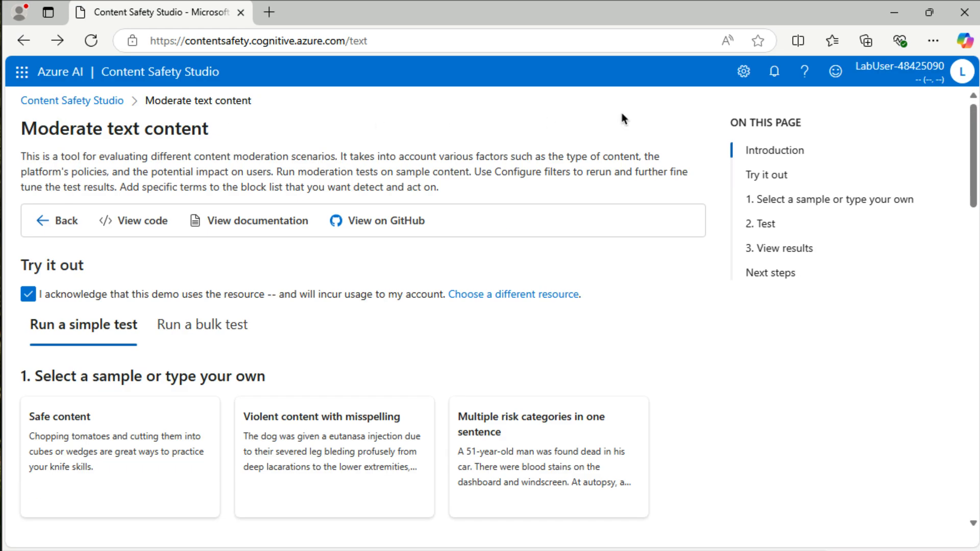
{"action": "left_click", "coordinate": [746, 78]}
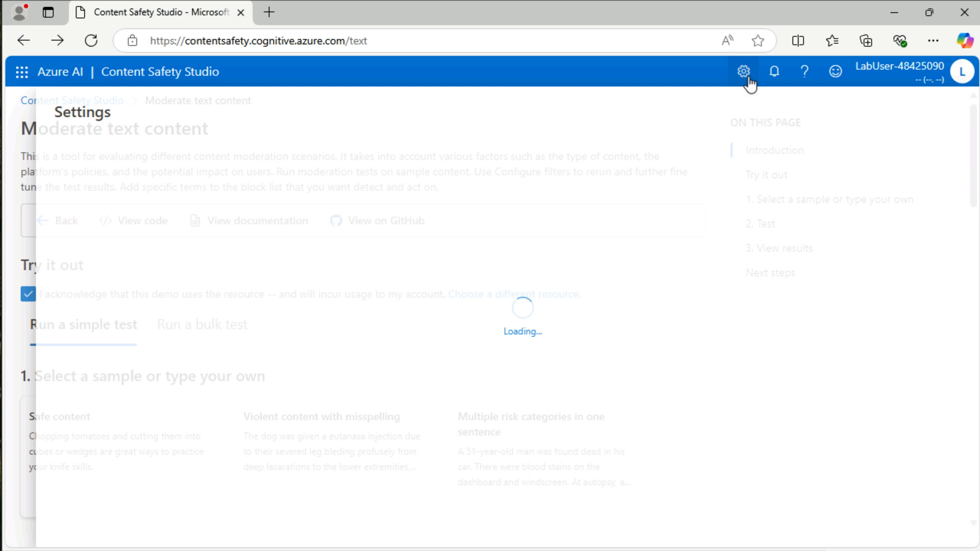
{"action": "mouse_move", "coordinate": [72, 428]}
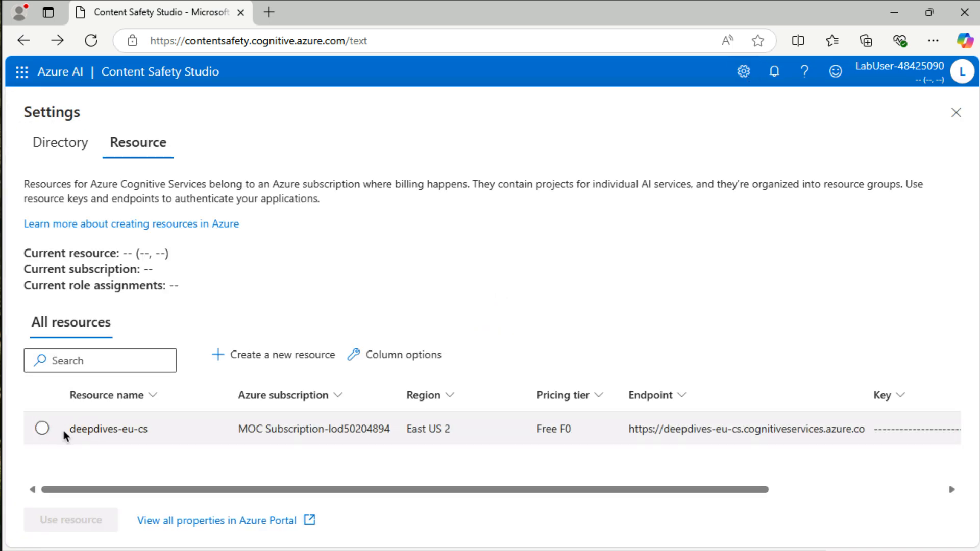
{"action": "left_click", "coordinate": [42, 429]}
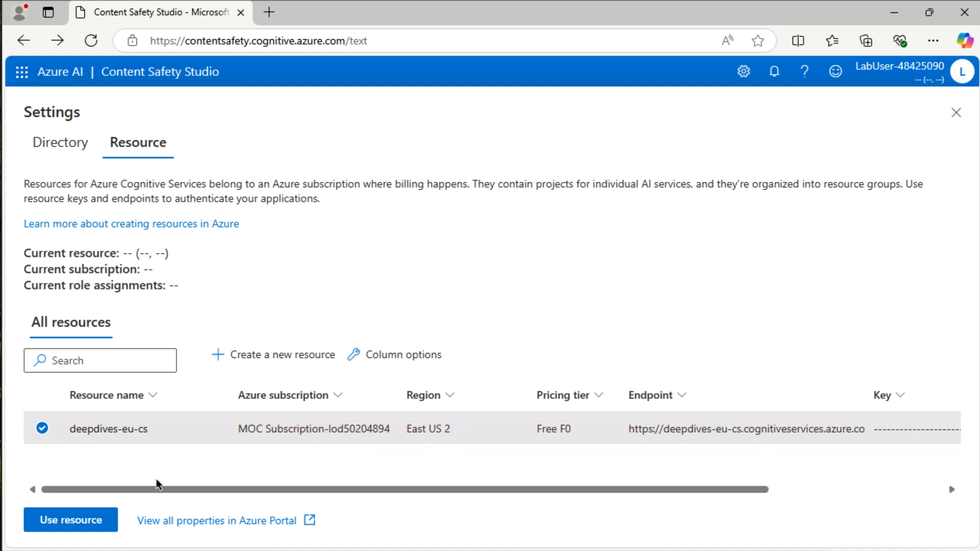
{"action": "left_click", "coordinate": [90, 519]}
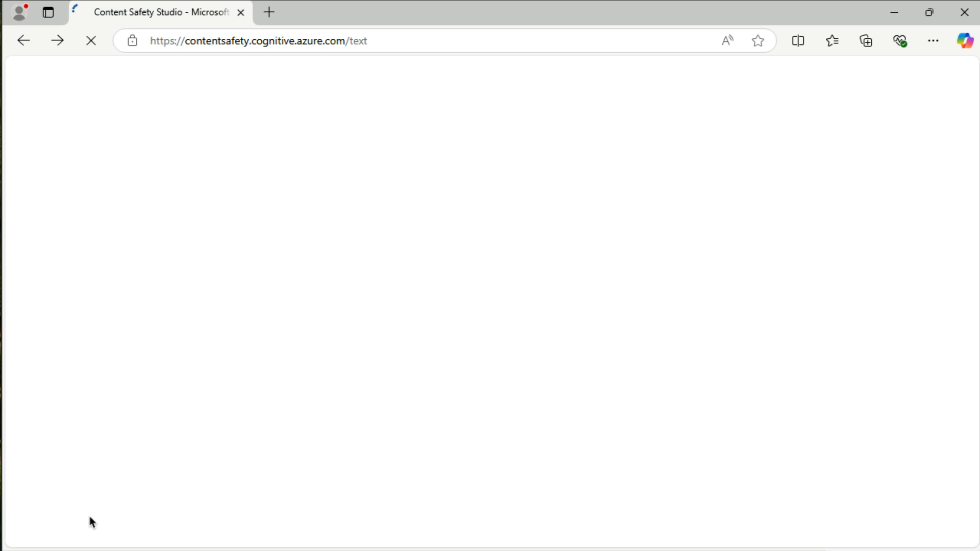
{"action": "scroll", "coordinate": [127, 435], "scroll_direction": "down", "scroll_amount": 10}
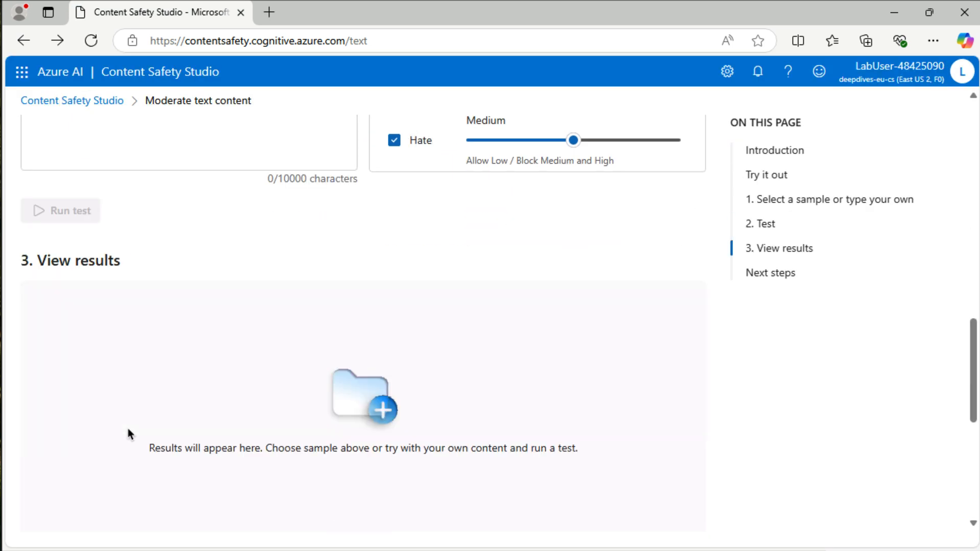
{"action": "scroll", "coordinate": [128, 429], "scroll_direction": "up", "scroll_amount": 12}
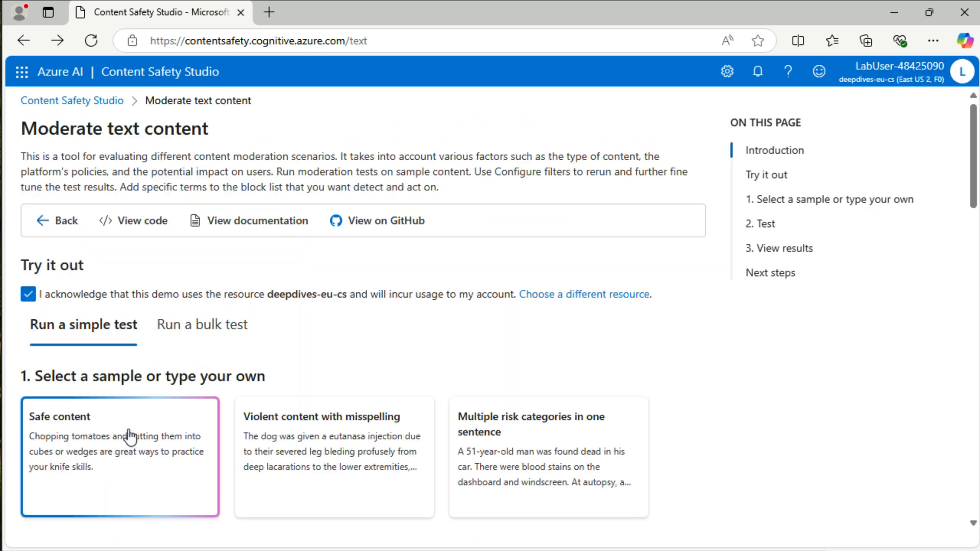
- Check the current role assignments of the selected resource in the settings and return to the Content Safety Studio home page
{"action": "left_click", "coordinate": [727, 72]}
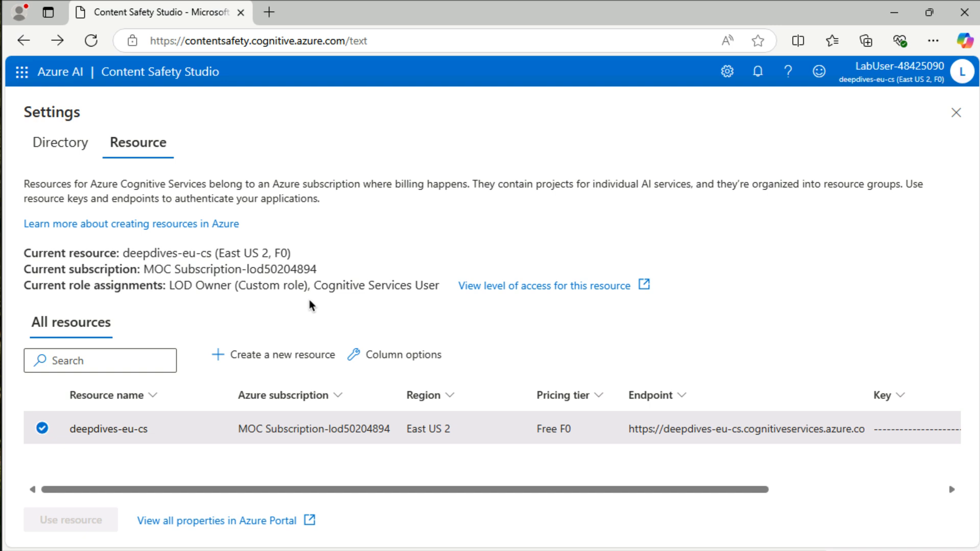
{"action": "left_click_drag", "start_coordinate": [314, 285], "coordinate": [443, 287]}
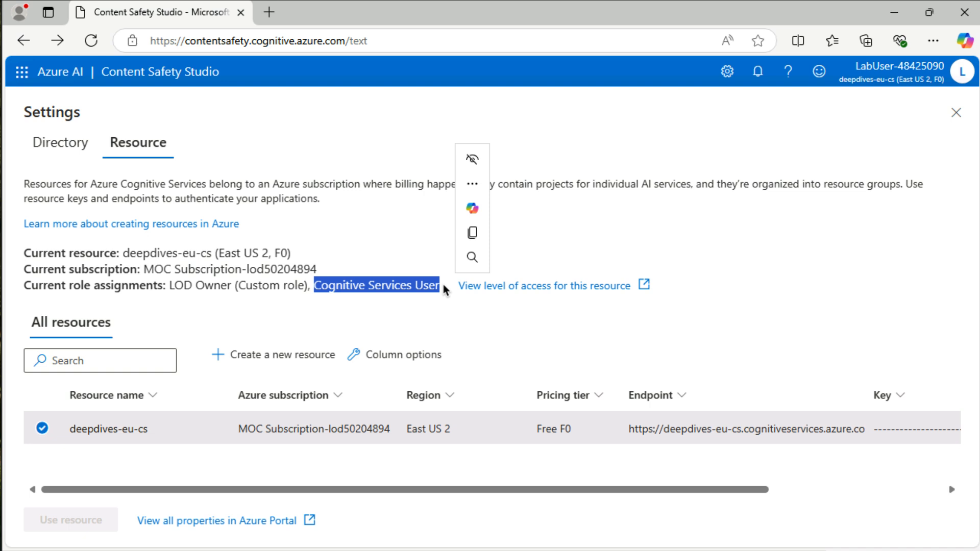
{"action": "left_click", "coordinate": [407, 300]}
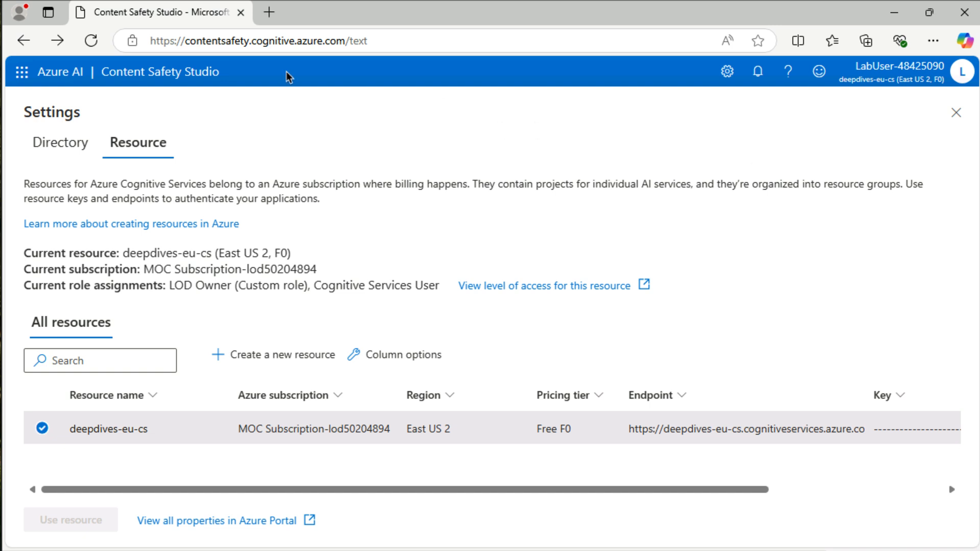
{"action": "left_click", "coordinate": [151, 85]}
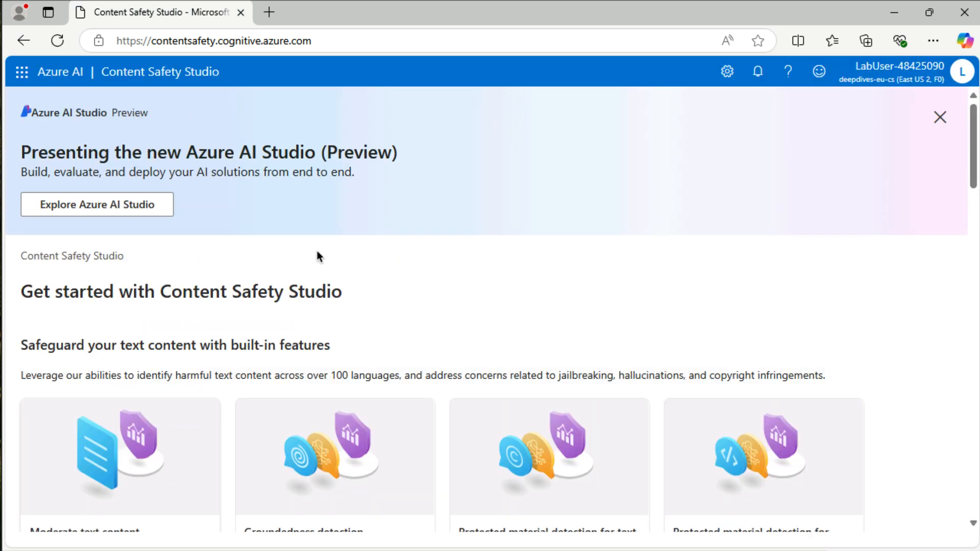
- Dismiss the Azure AI Studio promotion banner and open the Moderate text content tool
{"action": "left_click", "coordinate": [940, 125]}
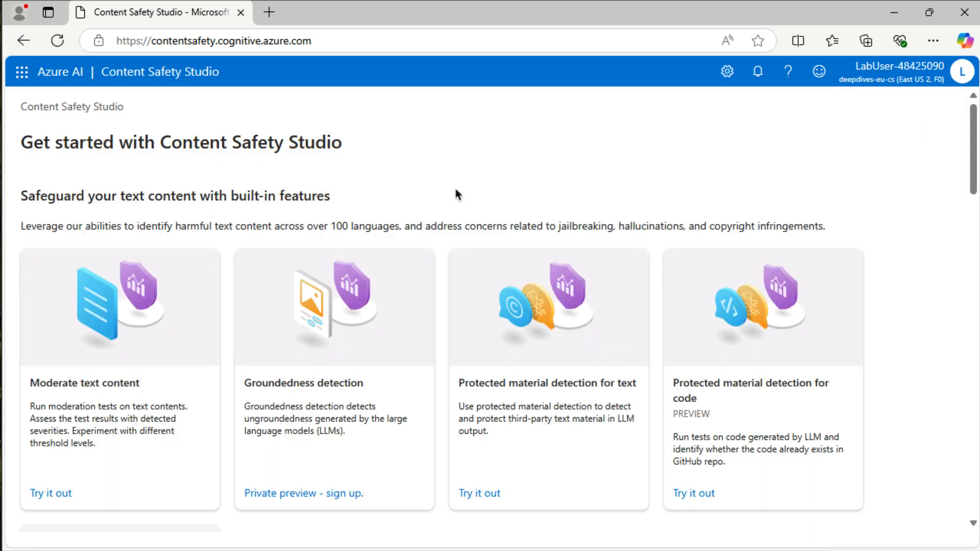
{"action": "scroll", "coordinate": [396, 221], "scroll_direction": "down", "scroll_amount": 2}
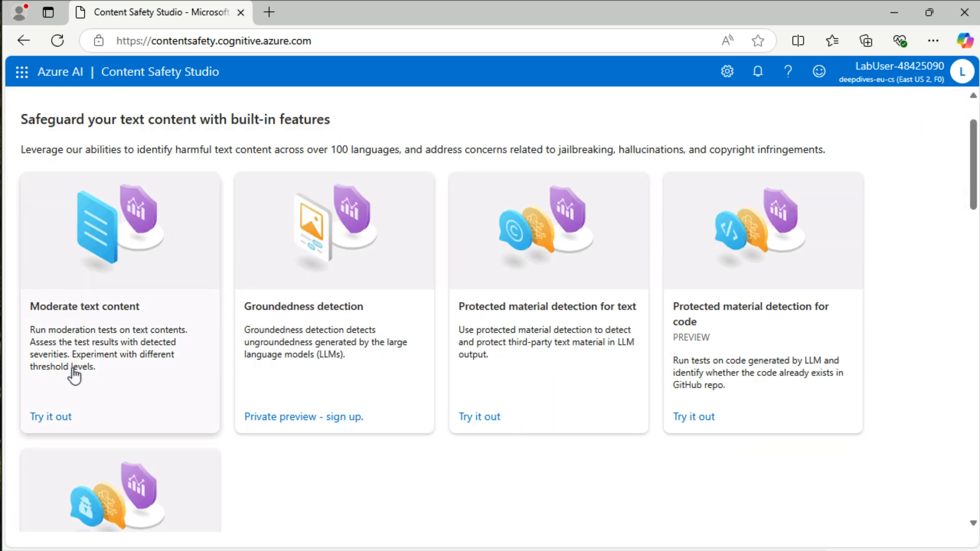
{"action": "left_click", "coordinate": [51, 414]}
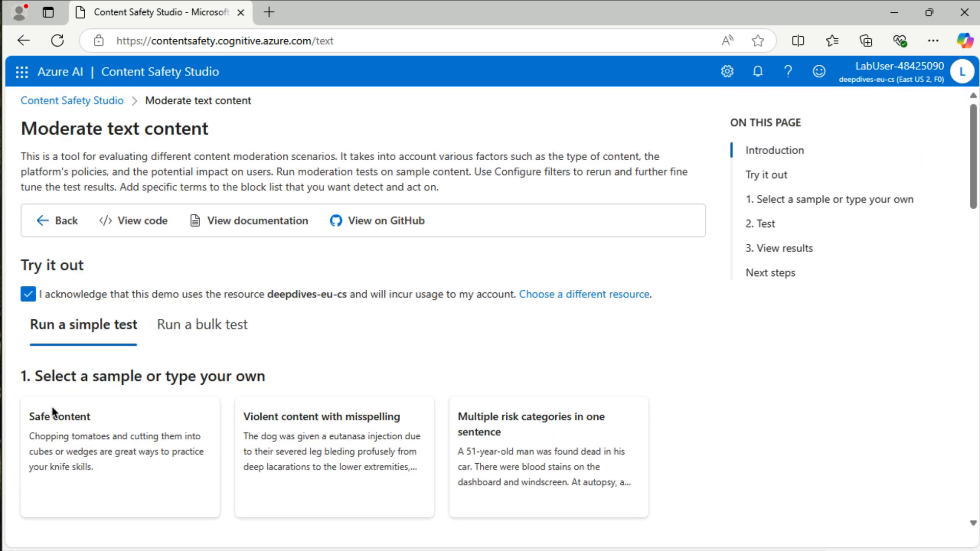
- Load the Safe content sample into the simple text moderation test and review the severity thresholds of the category filters
{"action": "scroll", "coordinate": [52, 406], "scroll_direction": "down", "scroll_amount": 1}
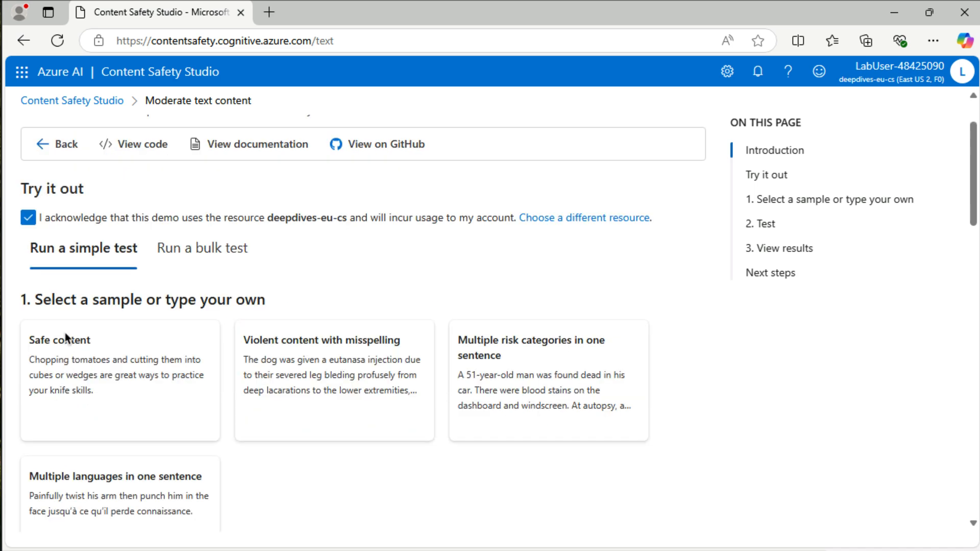
{"action": "left_click", "coordinate": [62, 349]}
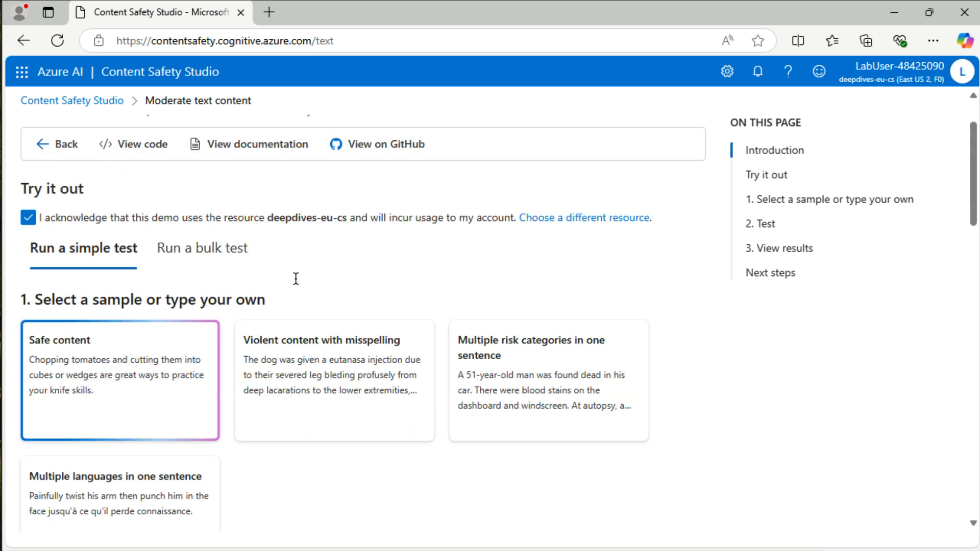
{"action": "scroll", "coordinate": [371, 273], "scroll_direction": "down", "scroll_amount": 2}
{"action": "scroll", "coordinate": [374, 281], "scroll_direction": "down", "scroll_amount": 2}
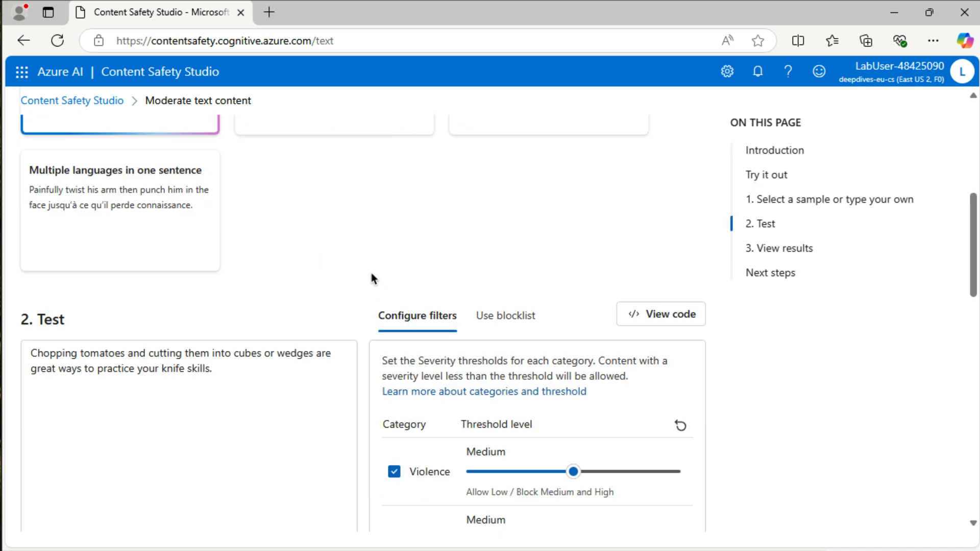
{"action": "scroll", "coordinate": [373, 280], "scroll_direction": "down", "scroll_amount": 2}
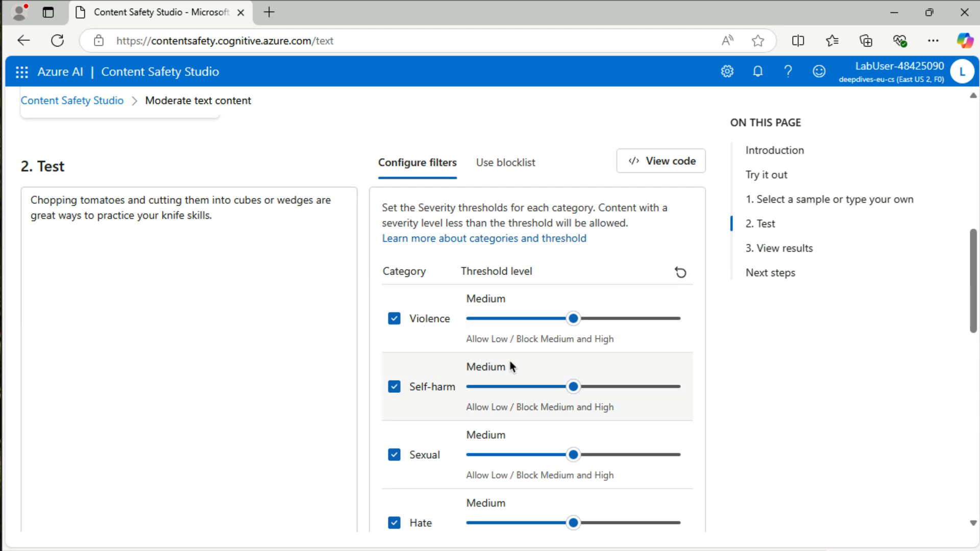
{"action": "scroll", "coordinate": [508, 357], "scroll_direction": "down", "scroll_amount": 1}
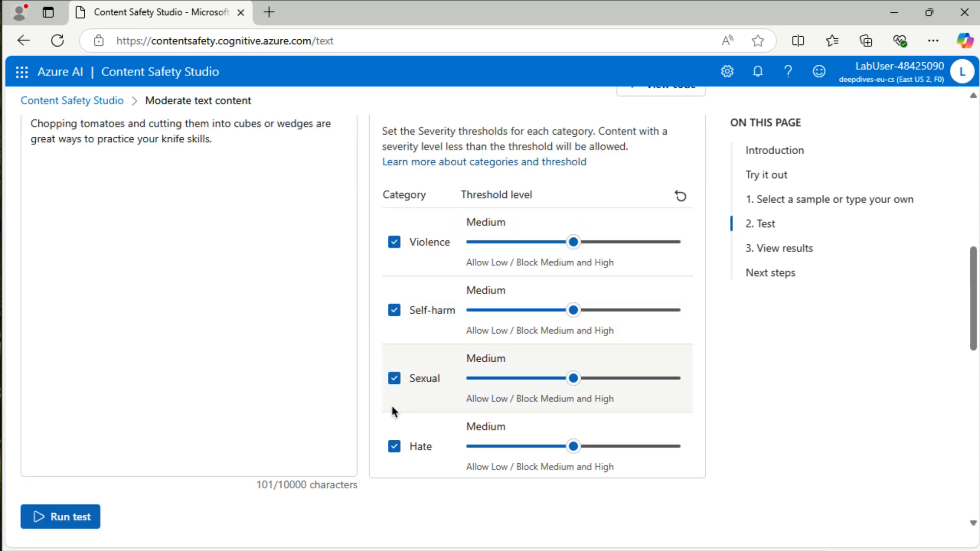
- Run the moderation test on the safe sample and review the judgement for each category
{"action": "left_click", "coordinate": [77, 518]}
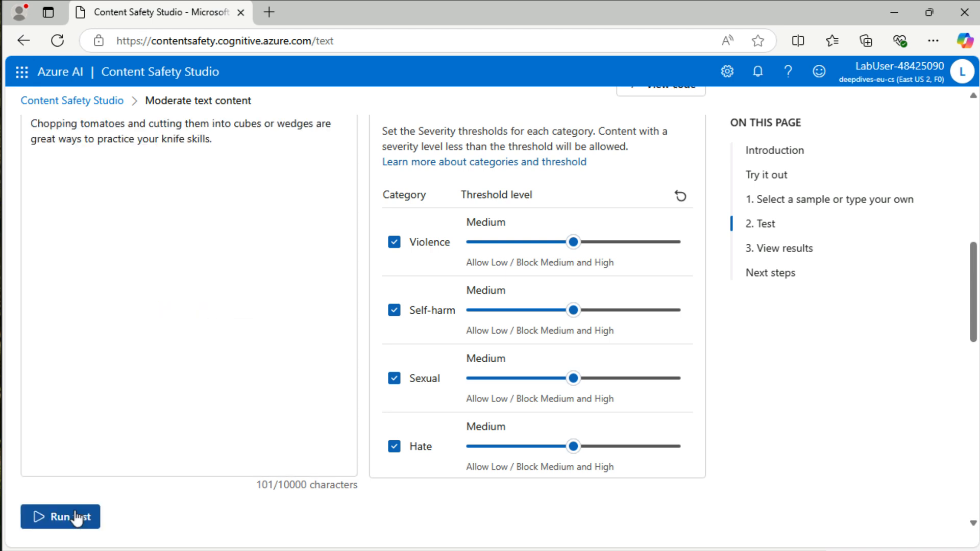
{"action": "scroll", "coordinate": [201, 515], "scroll_direction": "down", "scroll_amount": 3}
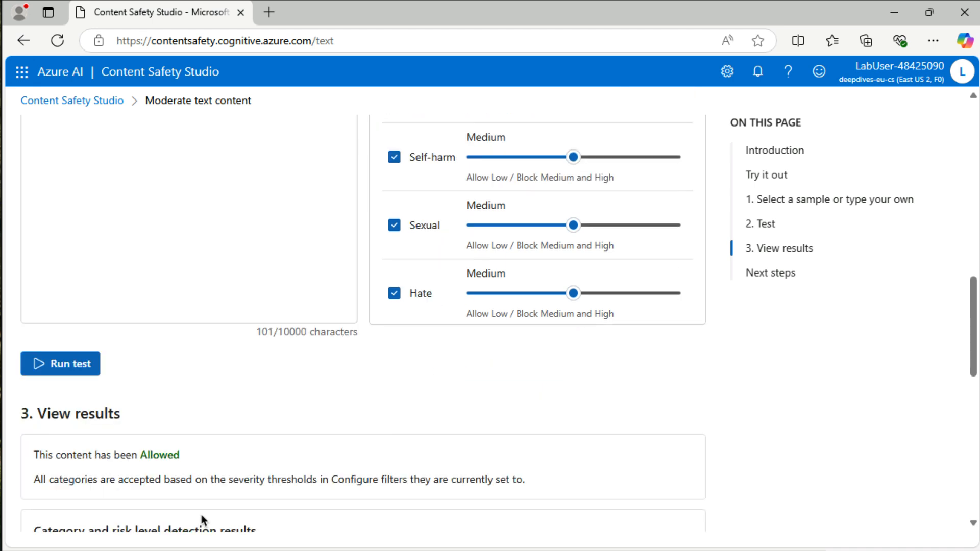
{"action": "scroll", "coordinate": [201, 514], "scroll_direction": "down", "scroll_amount": 1}
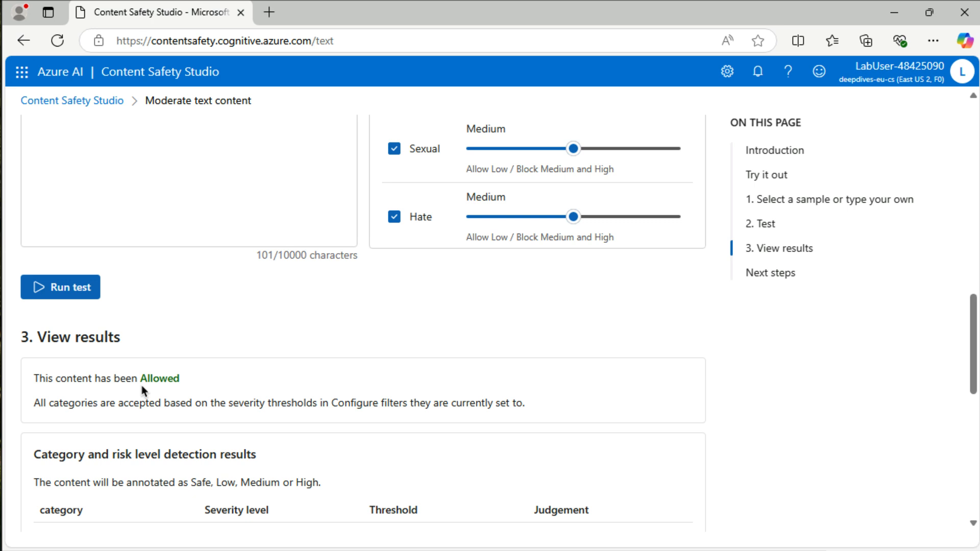
{"action": "scroll", "coordinate": [167, 393], "scroll_direction": "down", "scroll_amount": 3}
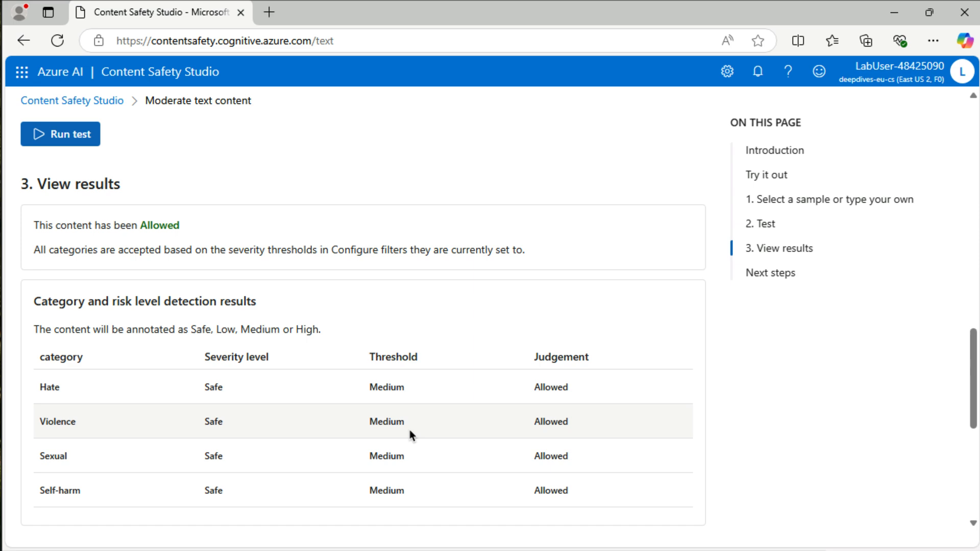
- Run the moderation test on the Violent content with misspelling sample and review its category and risk level results
{"action": "scroll", "coordinate": [410, 433], "scroll_direction": "up", "scroll_amount": 3}
{"action": "scroll", "coordinate": [411, 435], "scroll_direction": "up", "scroll_amount": 7}
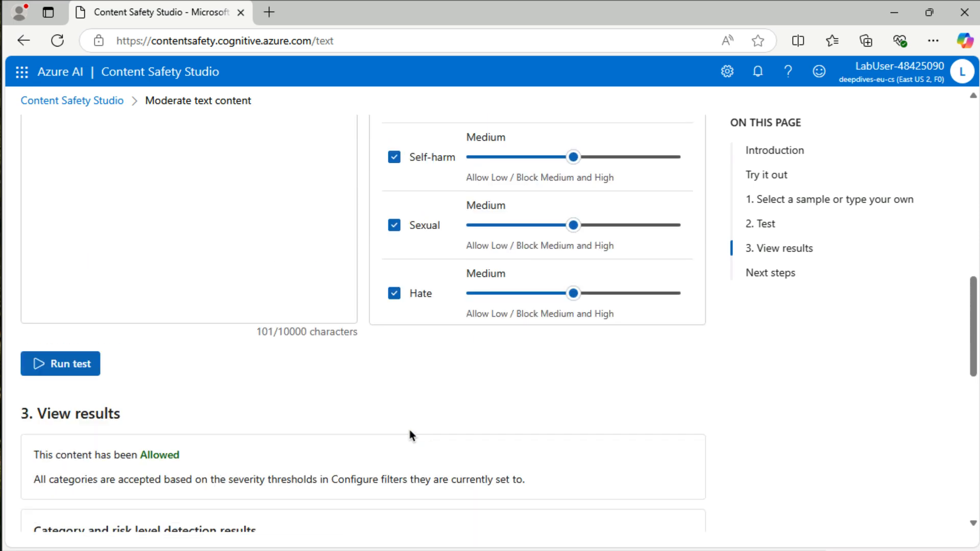
{"action": "scroll", "coordinate": [411, 435], "scroll_direction": "up", "scroll_amount": 7}
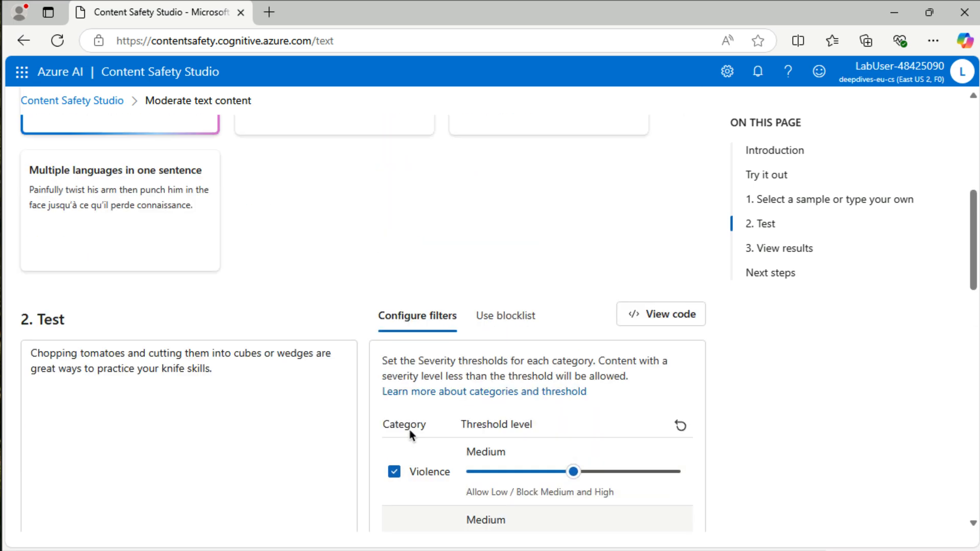
{"action": "left_click", "coordinate": [355, 382]}
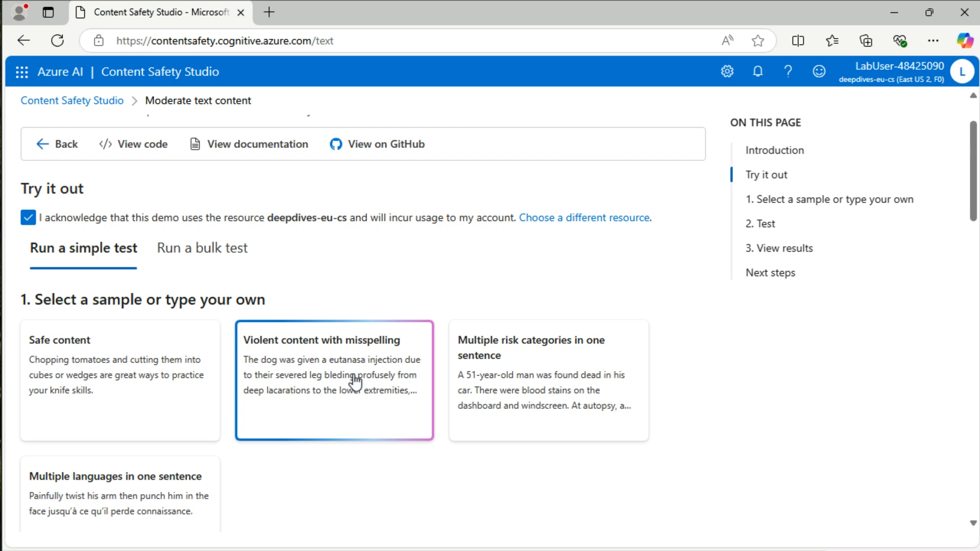
{"action": "scroll", "coordinate": [305, 446], "scroll_direction": "down", "scroll_amount": 7}
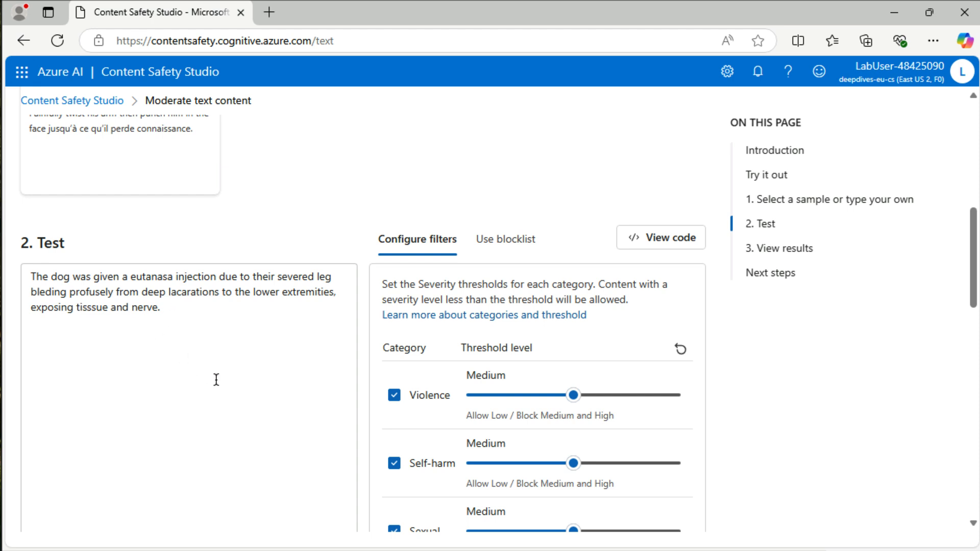
{"action": "scroll", "coordinate": [216, 380], "scroll_direction": "down", "scroll_amount": 3}
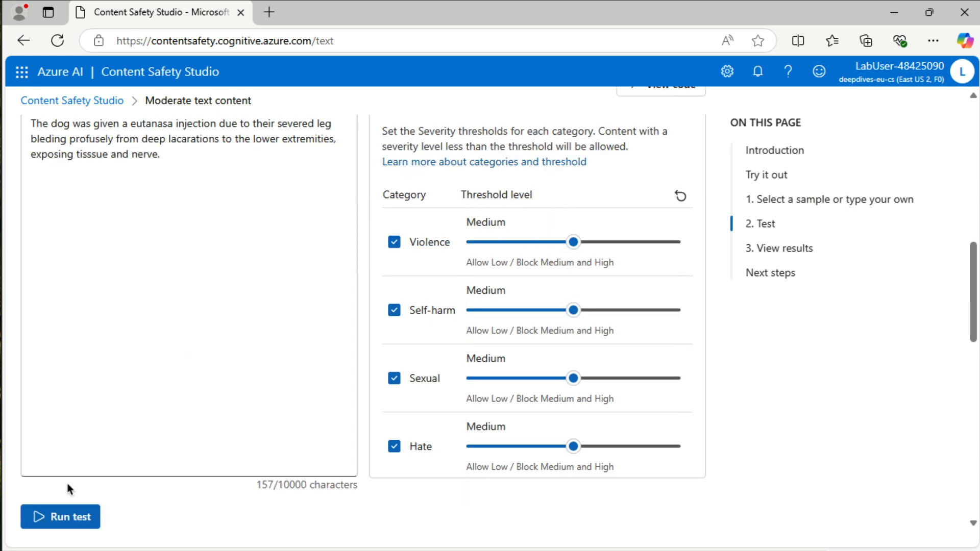
{"action": "left_click", "coordinate": [71, 518]}
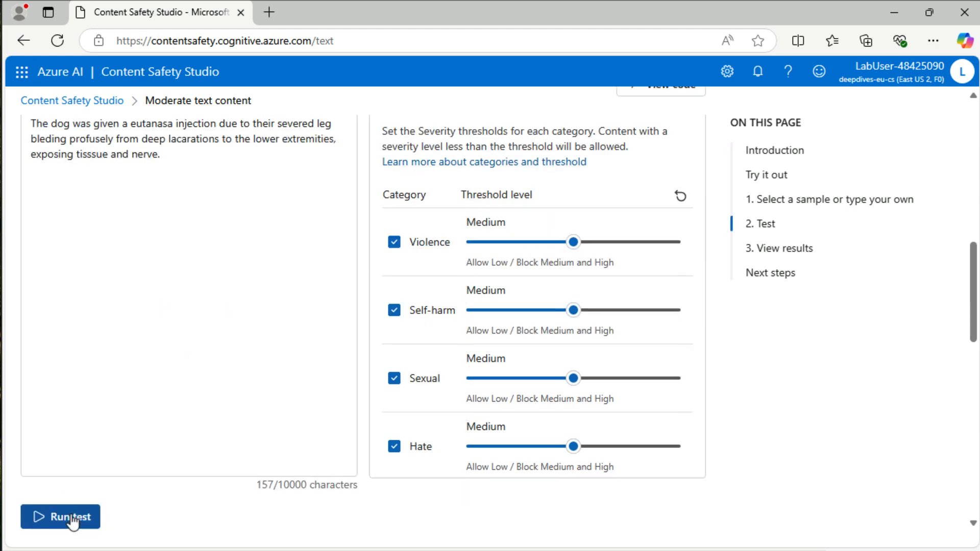
{"action": "scroll", "coordinate": [188, 498], "scroll_direction": "down", "scroll_amount": 8}
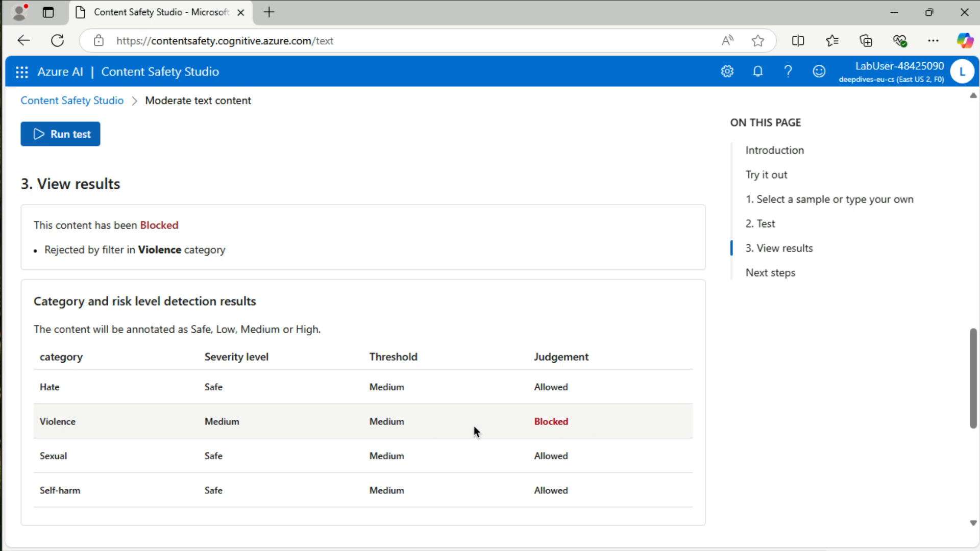
{"action": "scroll", "coordinate": [558, 417], "scroll_direction": "up", "scroll_amount": 15}
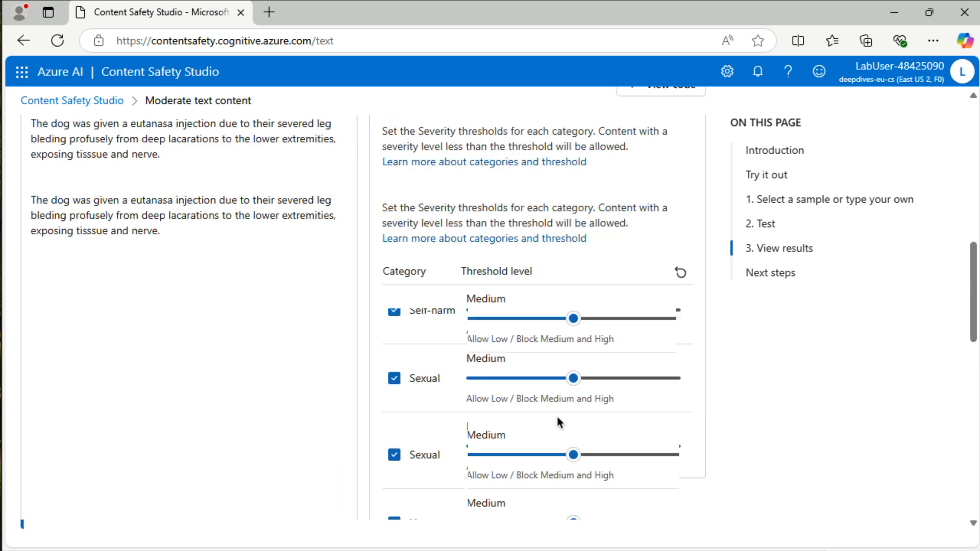
{"action": "scroll", "coordinate": [559, 425], "scroll_direction": "down", "scroll_amount": 1}
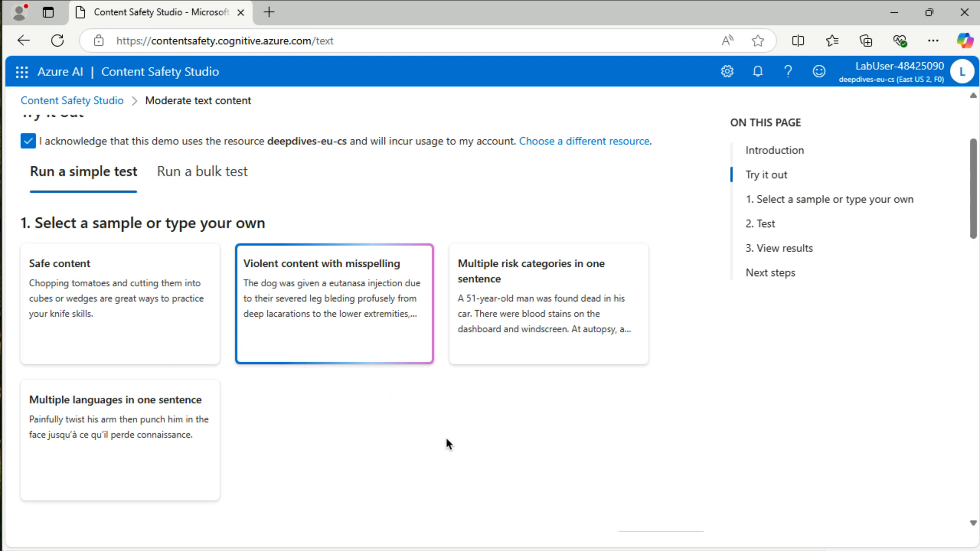
{"action": "scroll", "coordinate": [446, 442], "scroll_direction": "down", "scroll_amount": 3}
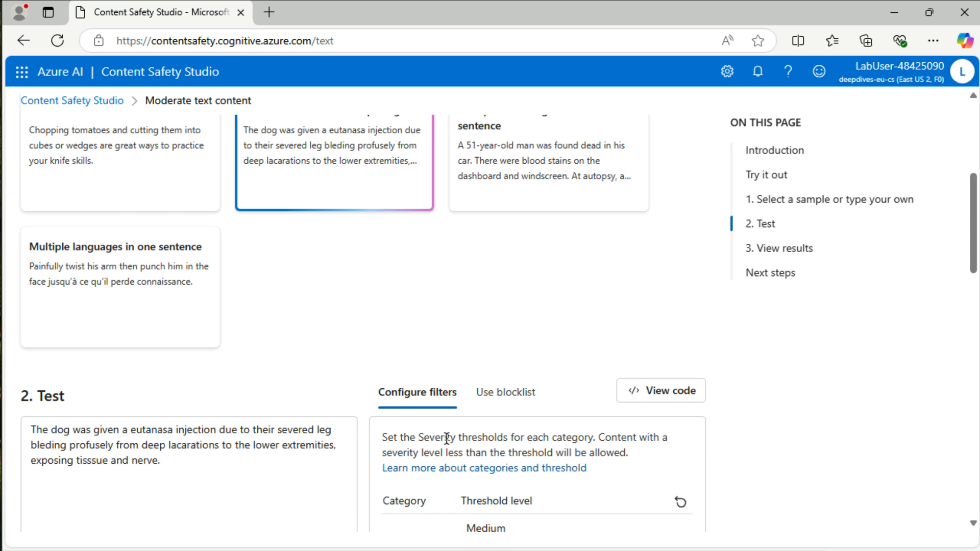
{"action": "scroll", "coordinate": [447, 438], "scroll_direction": "down", "scroll_amount": 1}
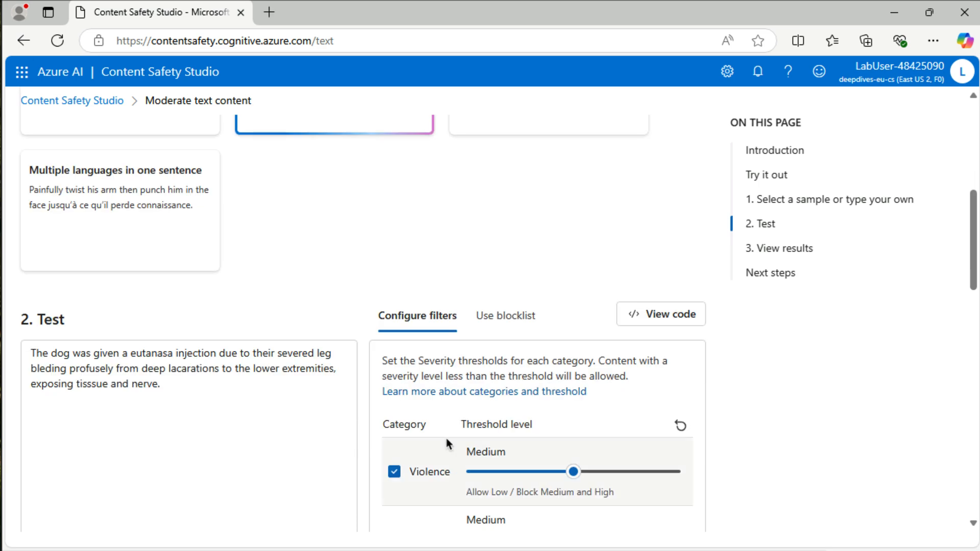
{"action": "scroll", "coordinate": [446, 439], "scroll_direction": "up", "scroll_amount": 5}
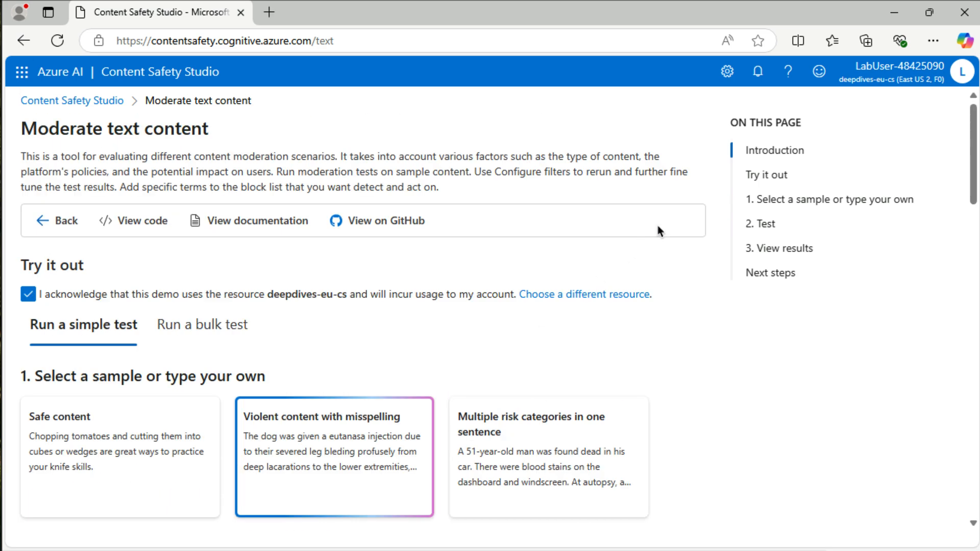
- Check the endpoint and key entries of deepdives-eu-cs in the settings and open all its properties in Azure Portal
{"action": "left_click", "coordinate": [727, 73]}
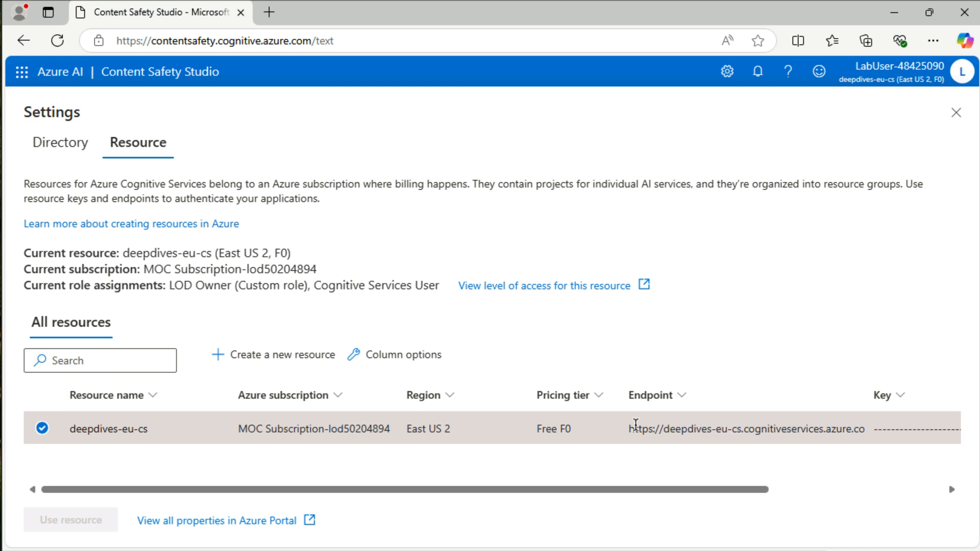
{"action": "left_click", "coordinate": [826, 492]}
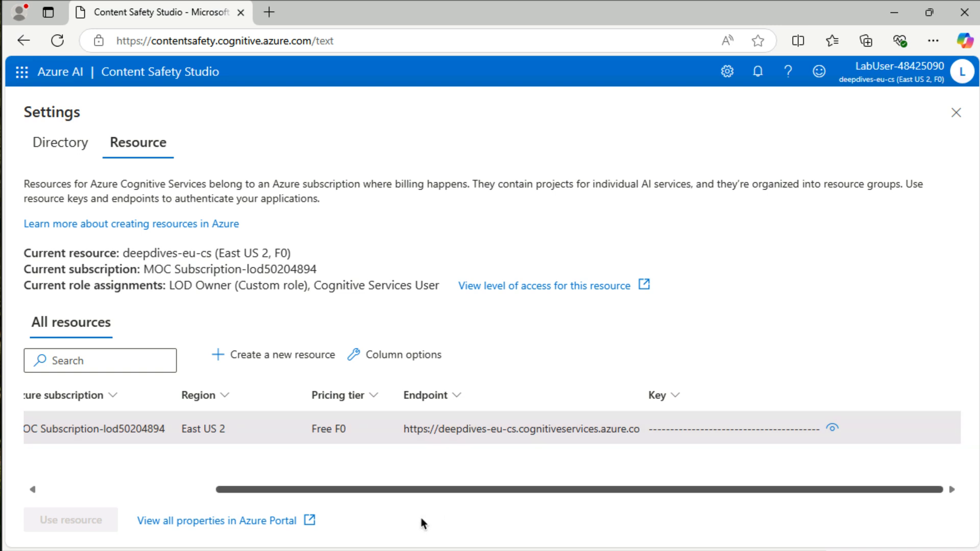
{"action": "left_click", "coordinate": [239, 522]}
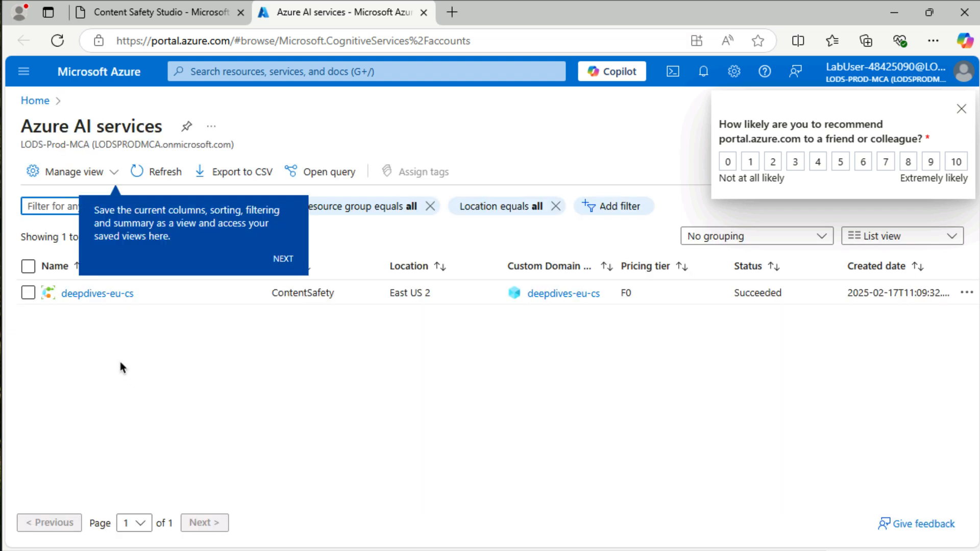
- Open the deepdives-eu-cs resource, dismiss the feedback survey, and view its Keys and Endpoint page
{"action": "left_click", "coordinate": [95, 293]}
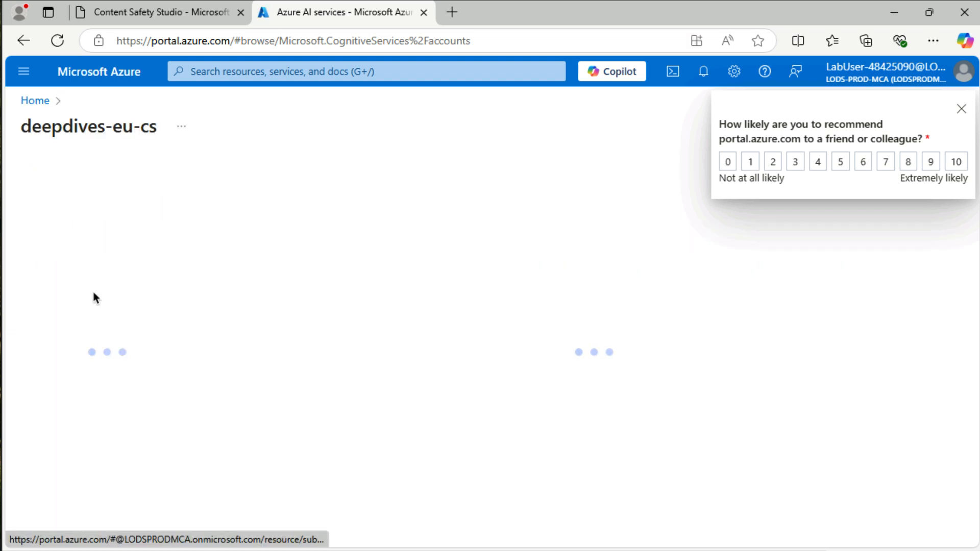
{"action": "left_click", "coordinate": [961, 109]}
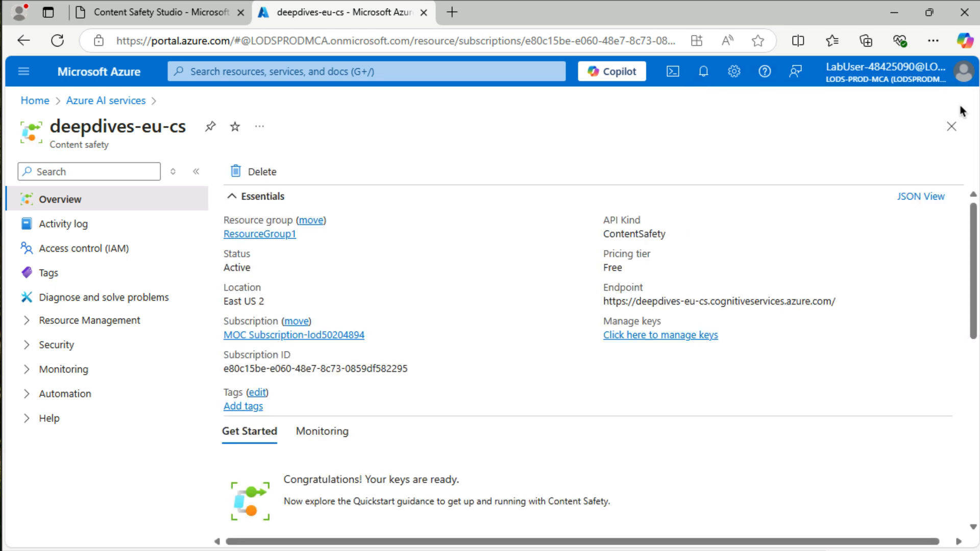
{"action": "left_click", "coordinate": [66, 322]}
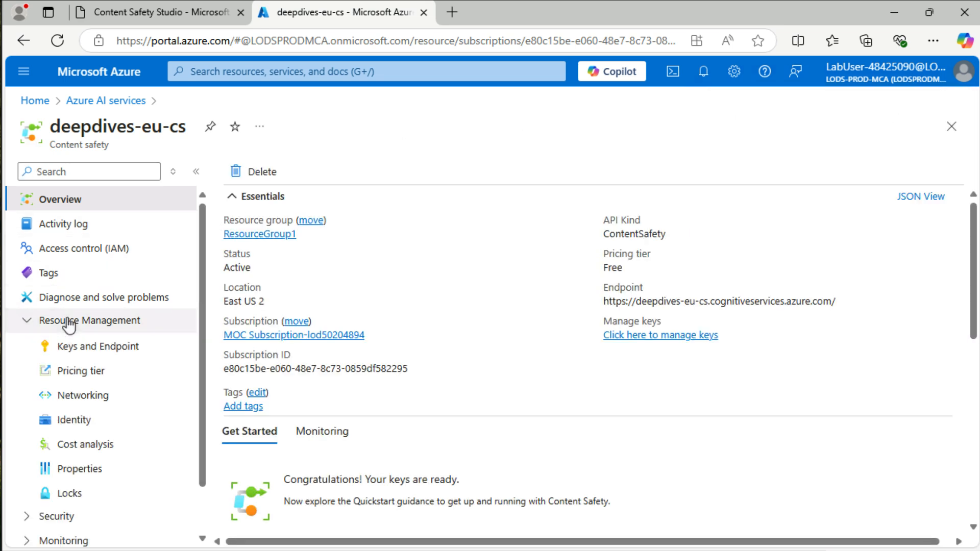
{"action": "left_click", "coordinate": [77, 350]}
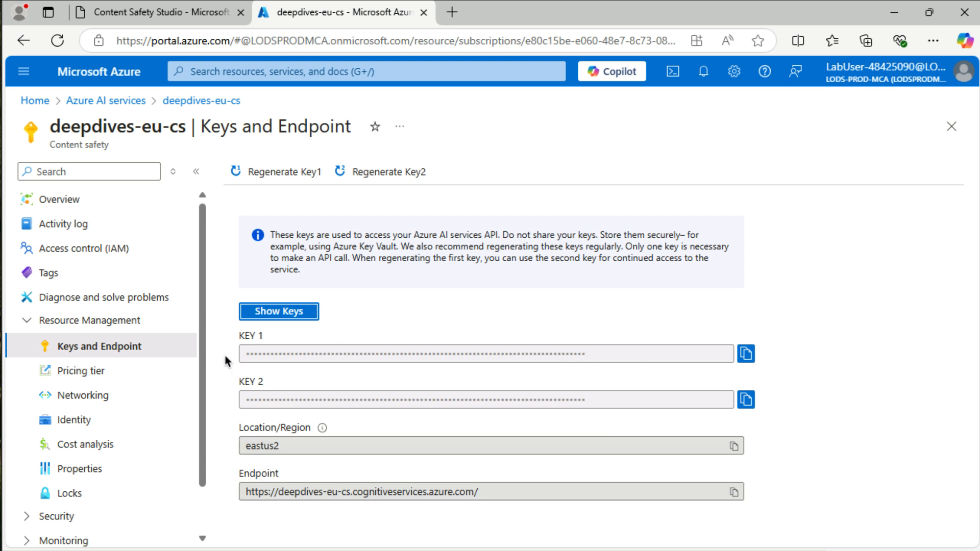
- Start adding a role assignment in the access control settings of deepdives-eu-cs
{"action": "left_click", "coordinate": [116, 251]}
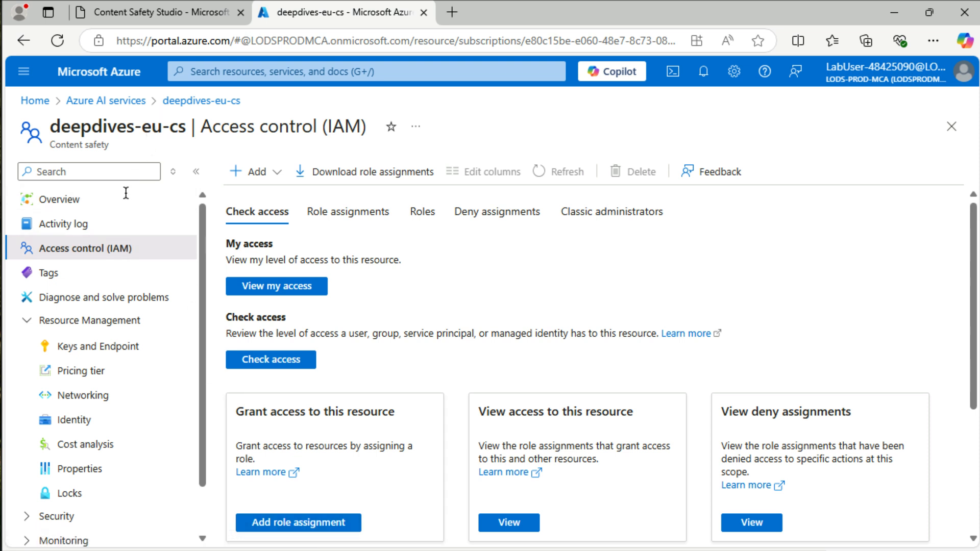
{"action": "left_click", "coordinate": [301, 534]}
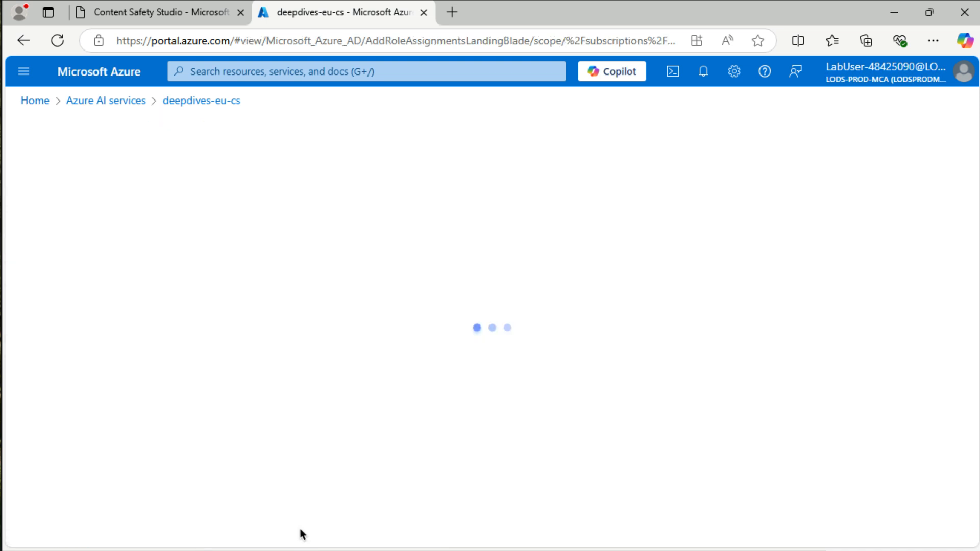